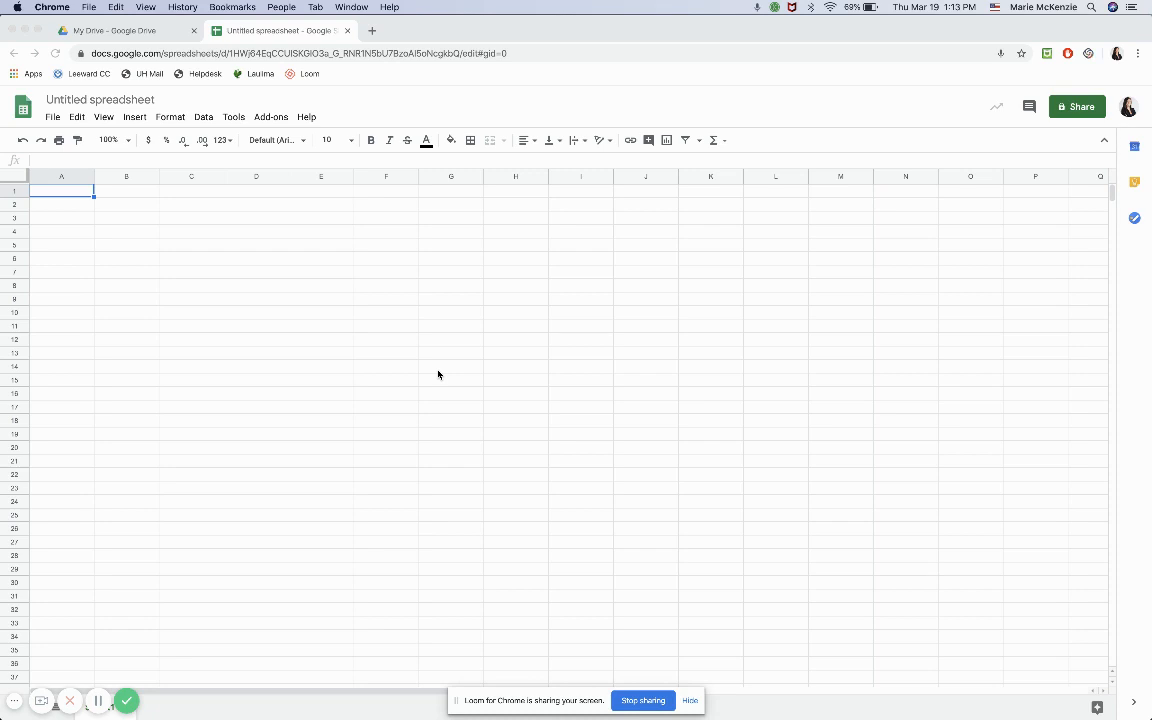
# - Upload the file 2084113.csv from the computer's Documents folder and open it as a spreadsheet
pyautogui.click(48, 120)
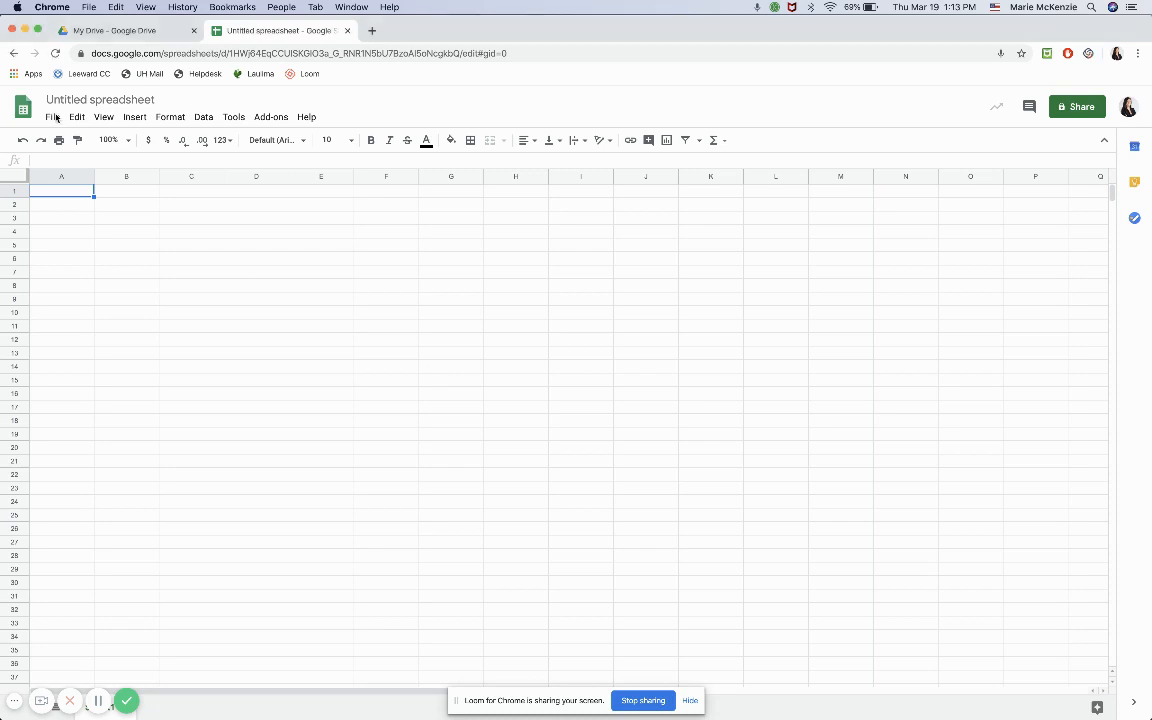
pyautogui.click(48, 120)
pyautogui.click(75, 190)
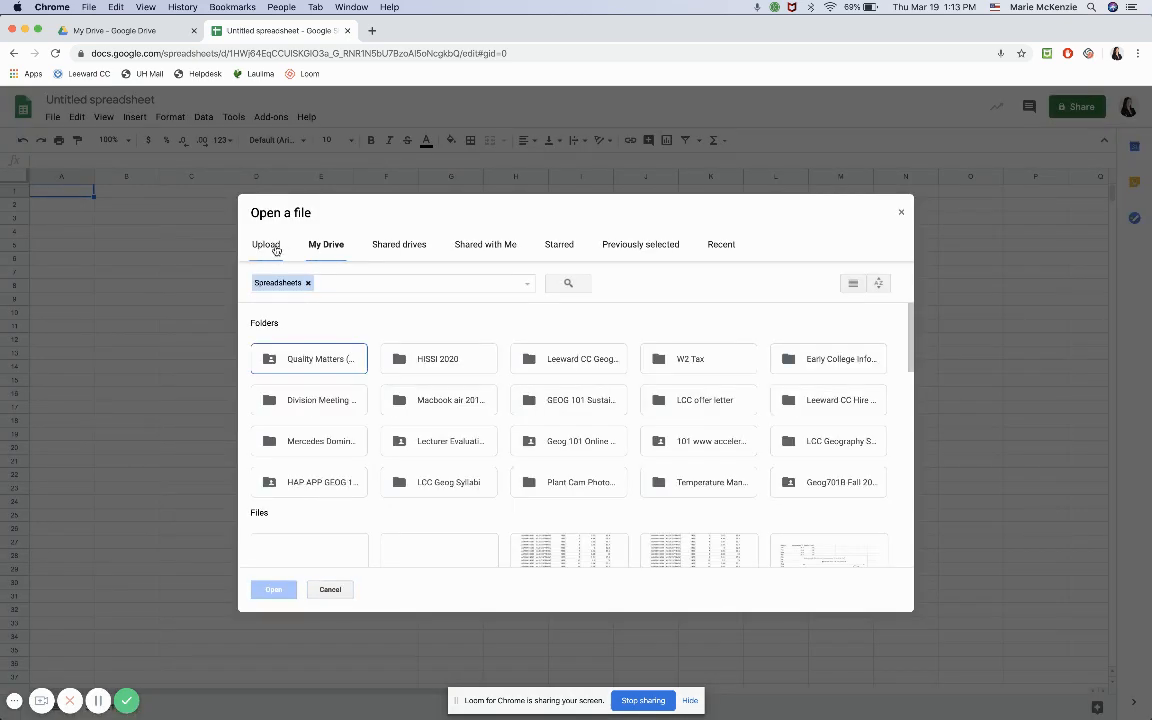
pyautogui.click(274, 247)
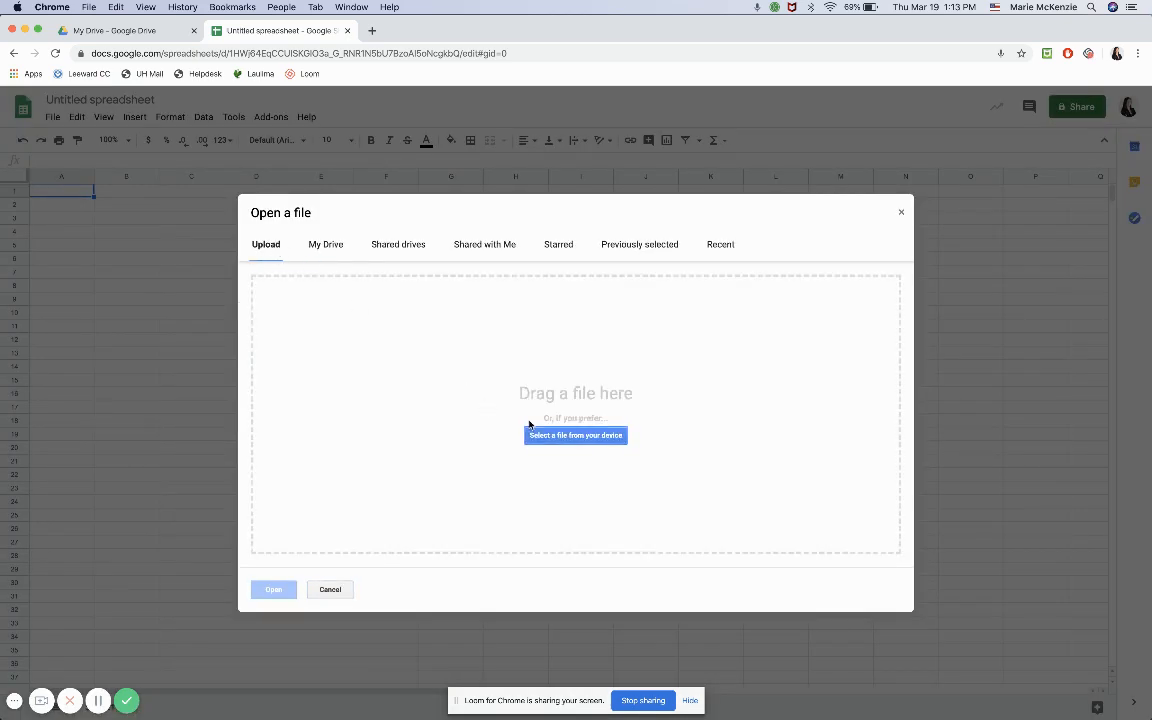
pyautogui.click(572, 437)
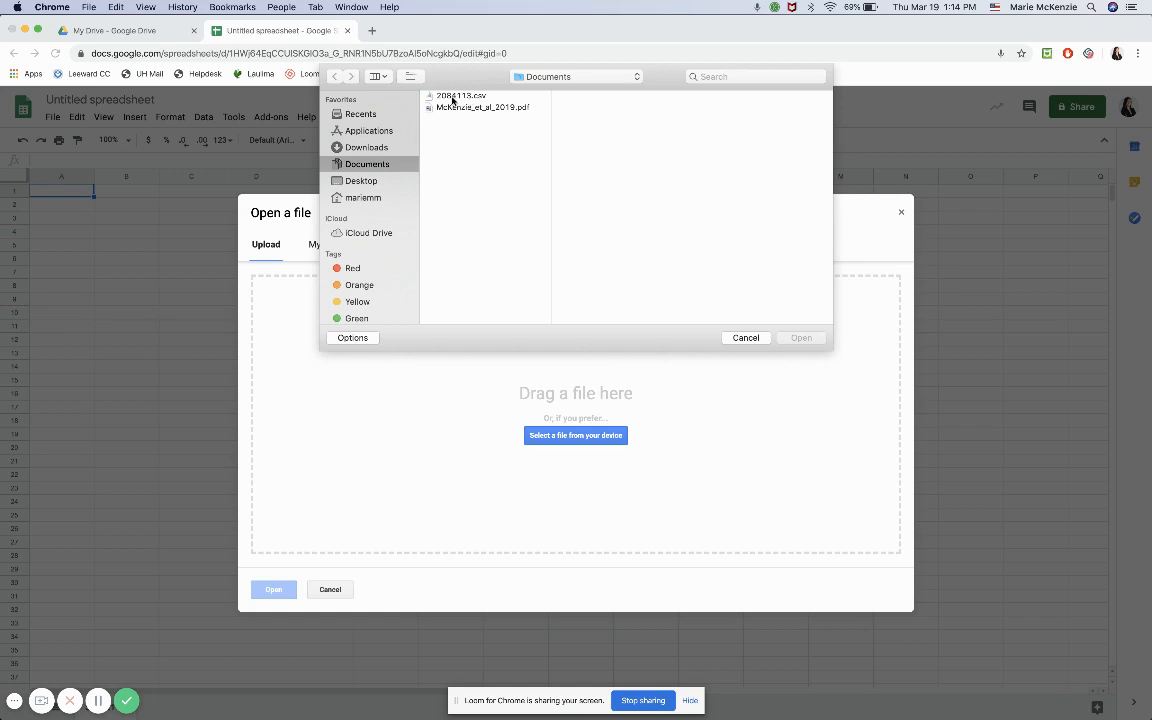
pyautogui.click(462, 96)
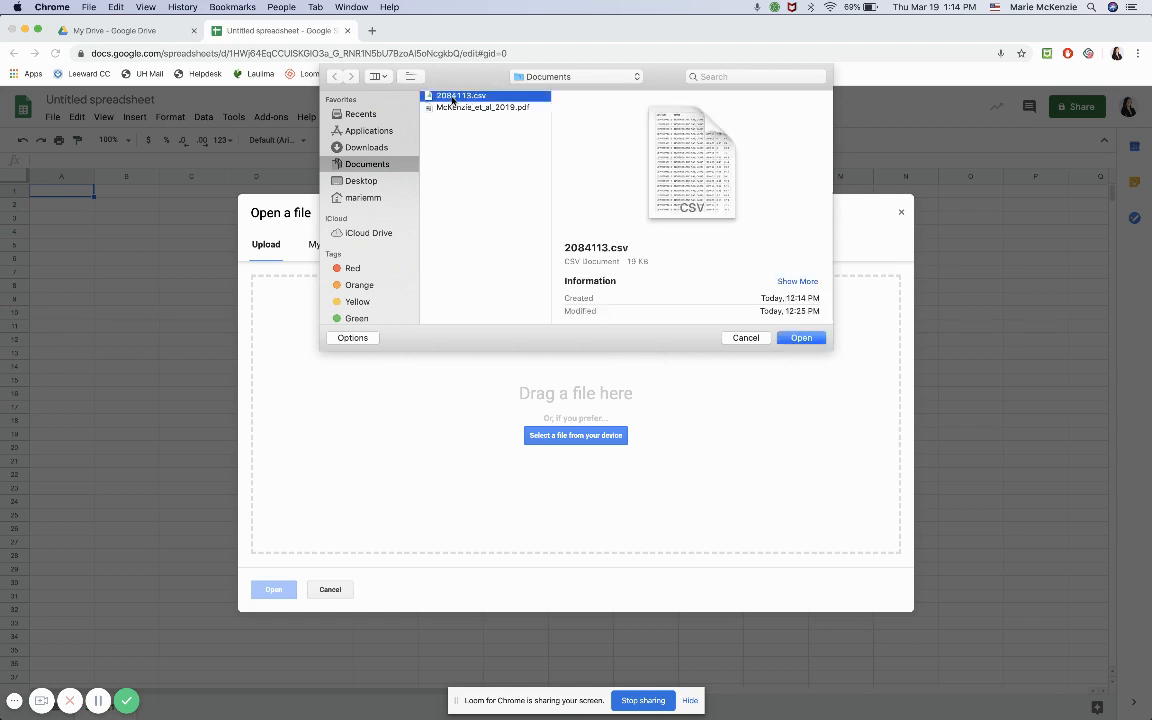
pyautogui.click(809, 340)
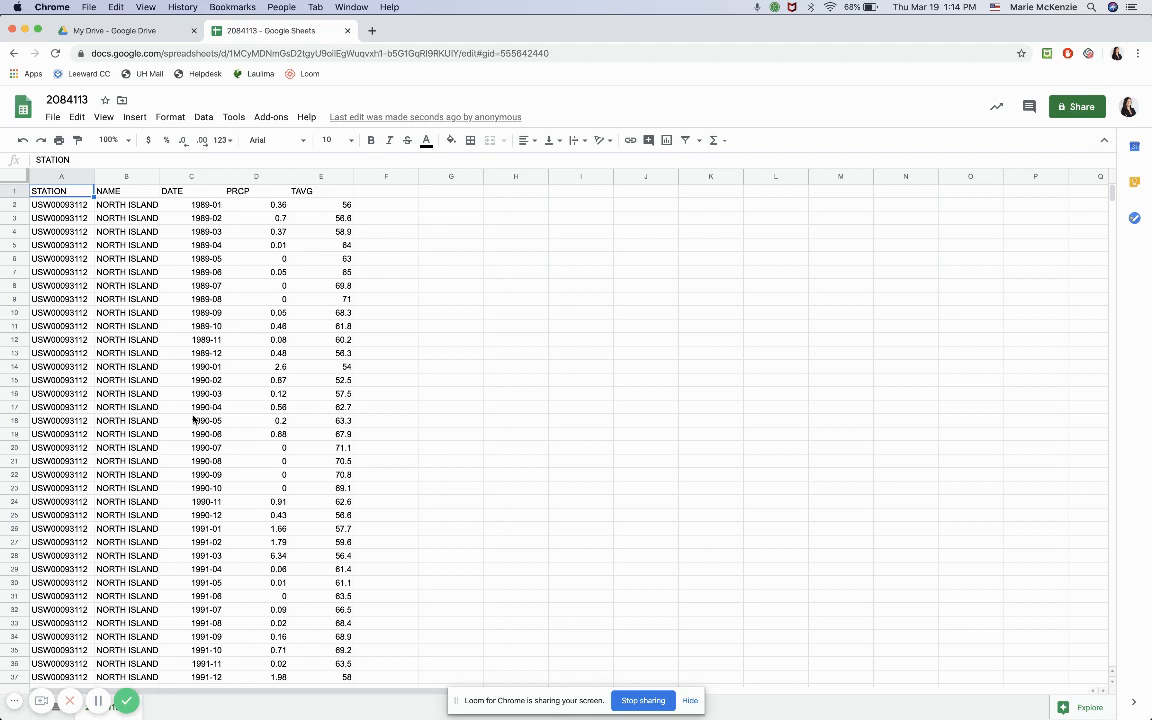
# - Rename the spreadsheet as "North Island Naval Air Station, BSh"
pyautogui.click(68, 99)
pyautogui.write('North Island')
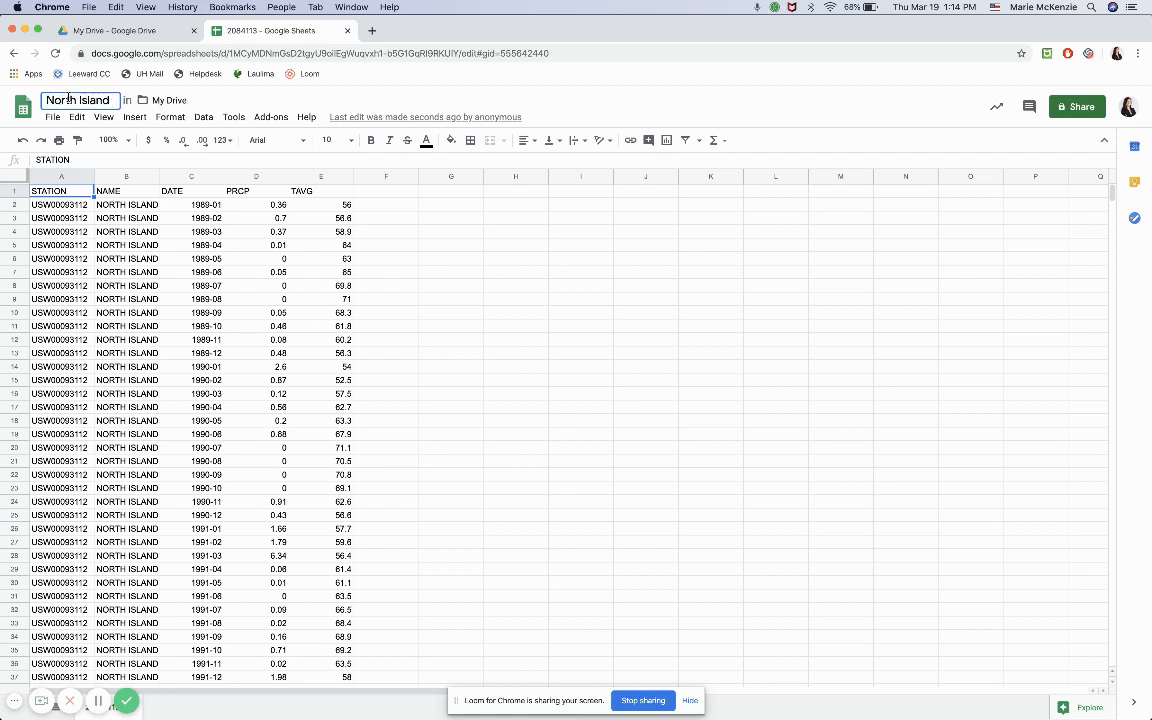
pyautogui.write(' Naval')
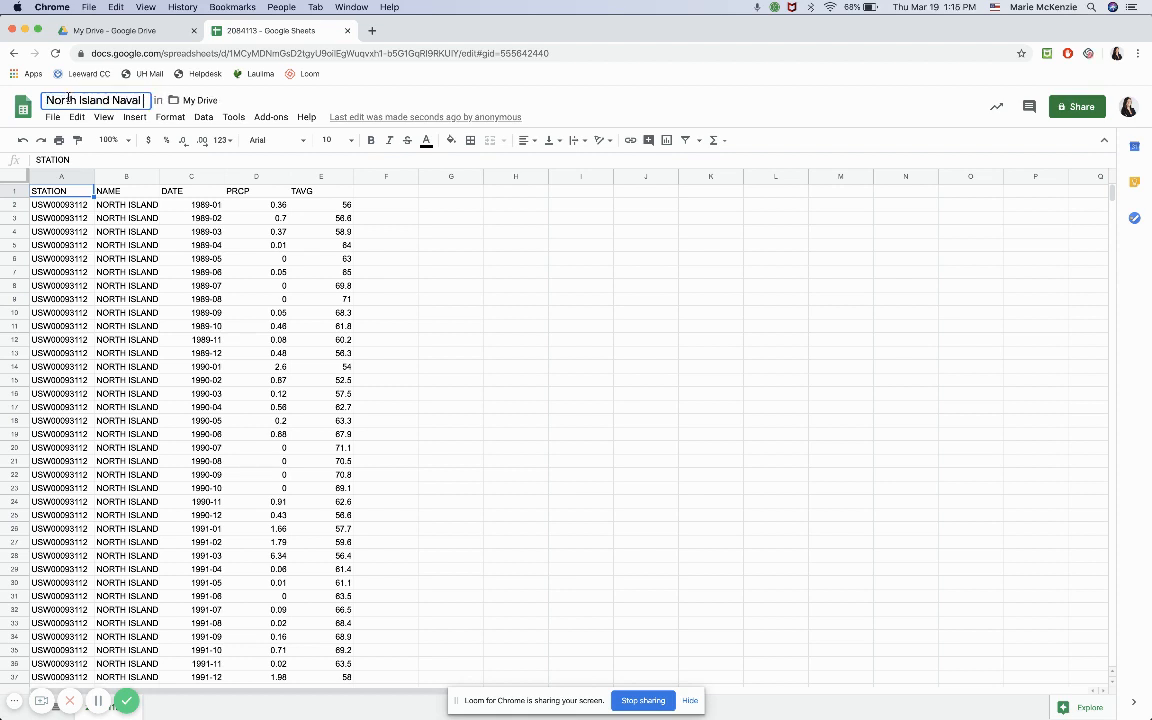
pyautogui.write(' Air St')
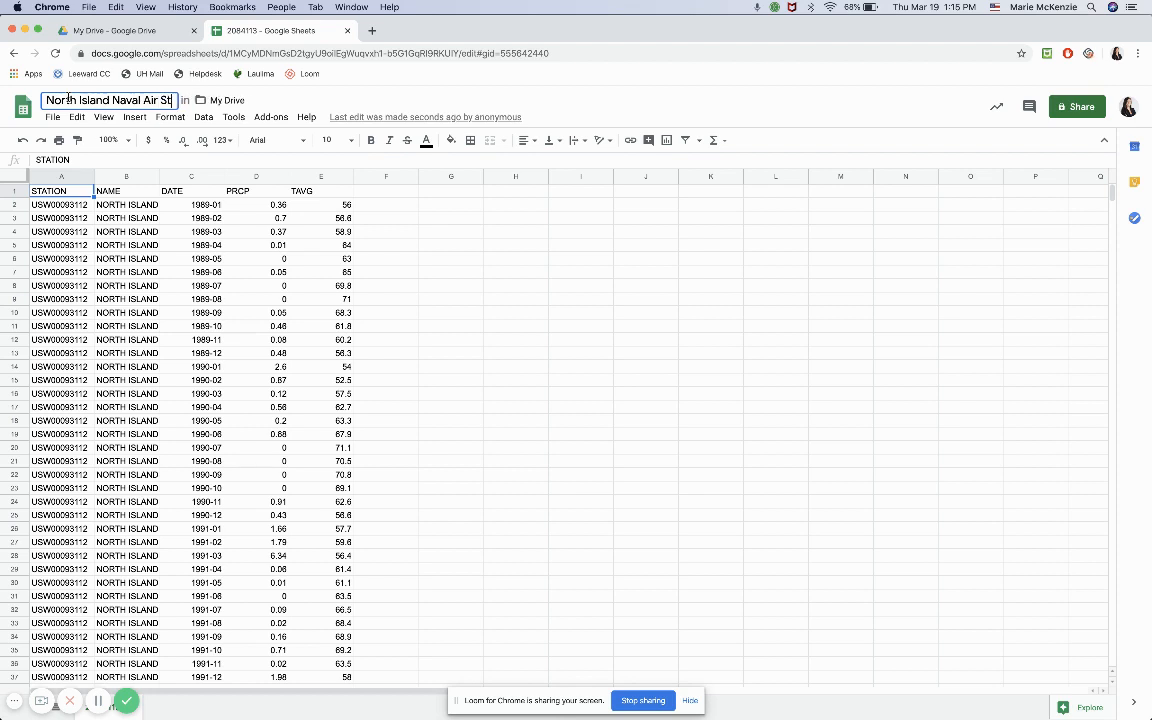
pyautogui.write('ation, ')
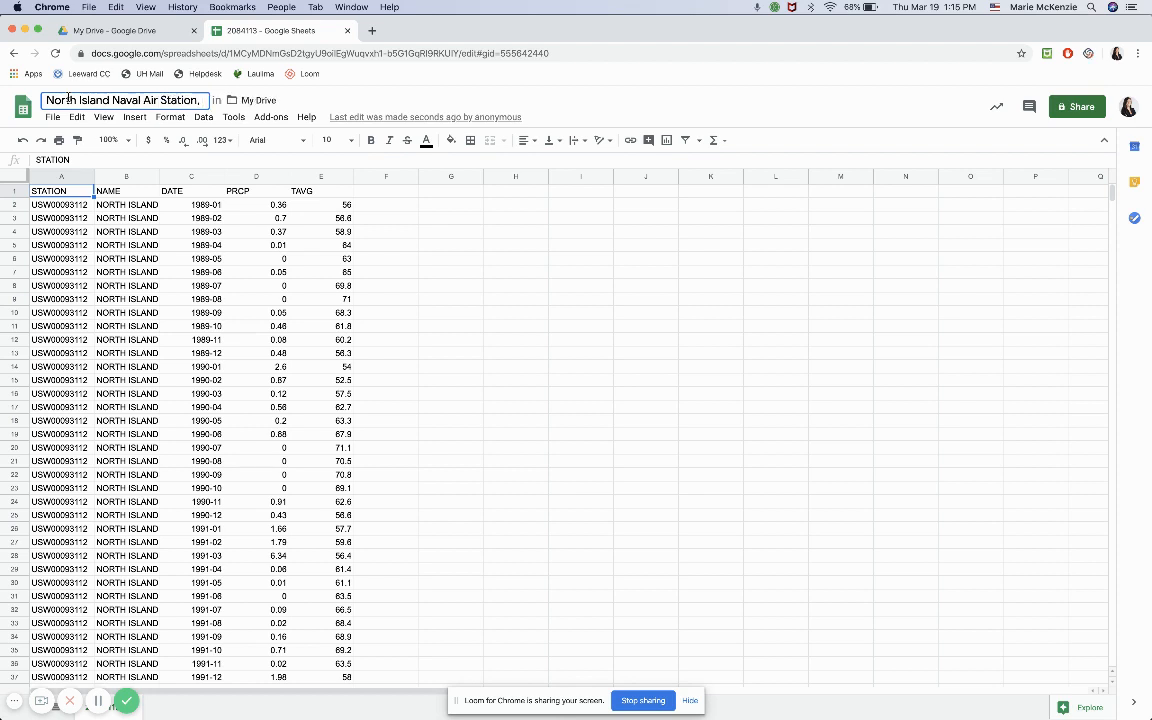
pyautogui.write('BSh')
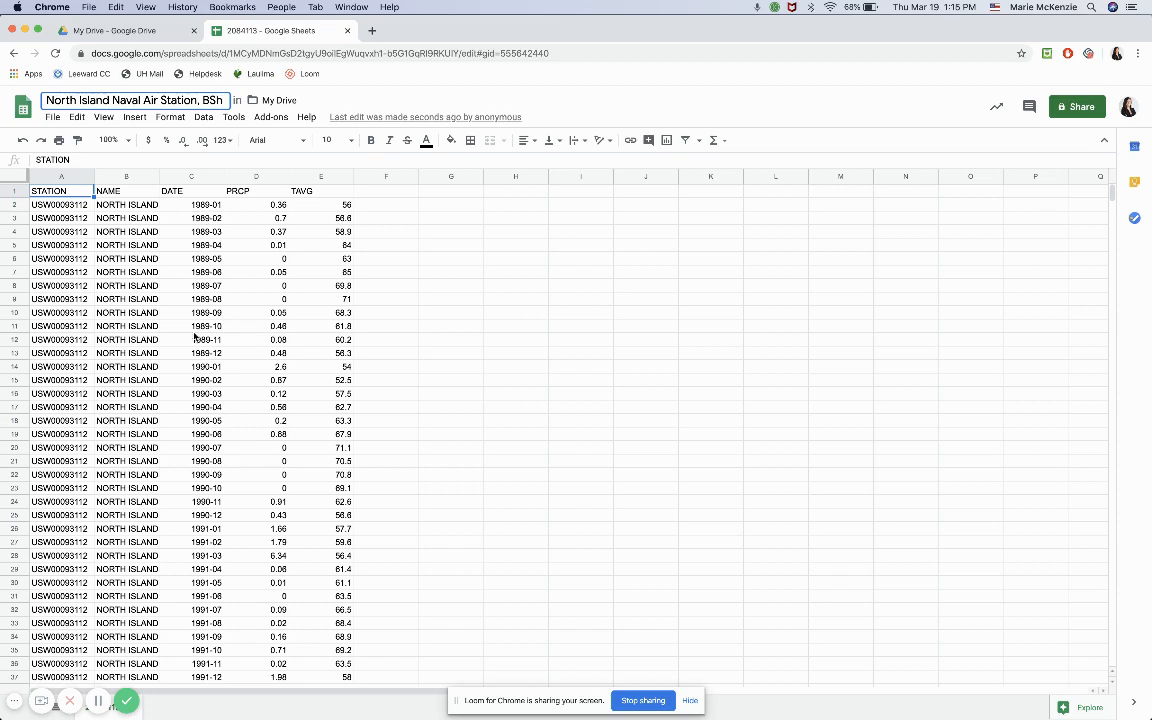
# - Move the PRCP and TAVG columns one column to the right, leaving column D empty beside DATE
pyautogui.scroll(-15, 194, 280)
pyautogui.scroll(14, 194, 336)
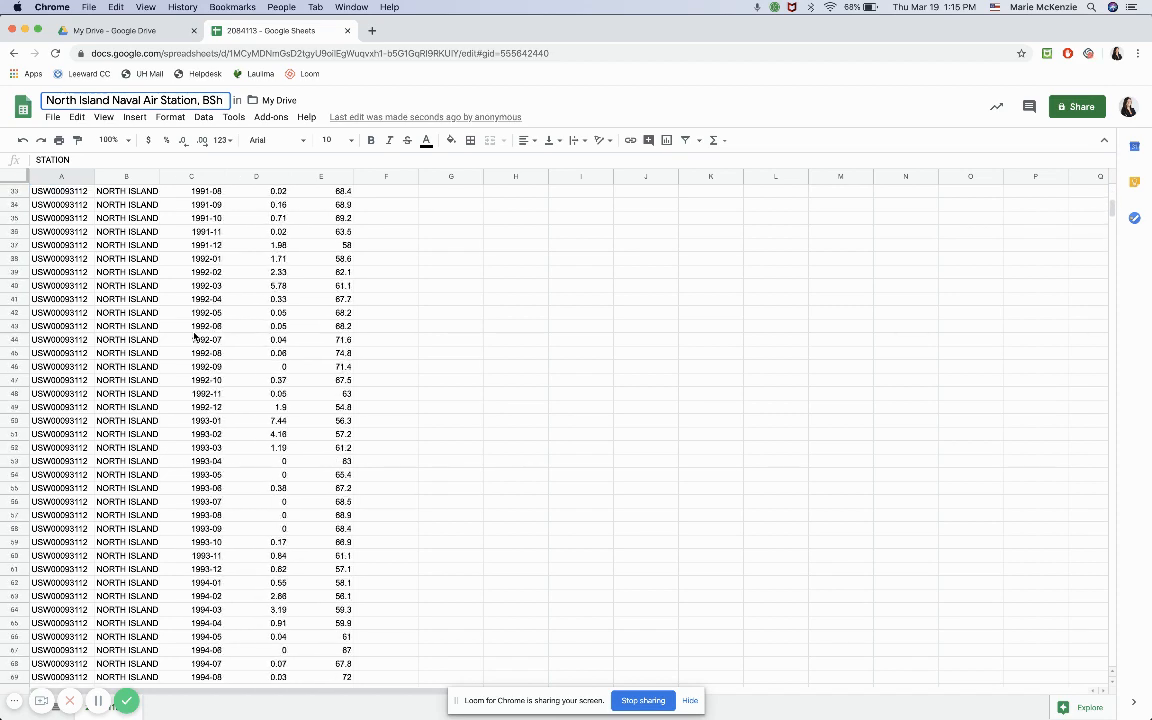
pyautogui.scroll(2, 194, 336)
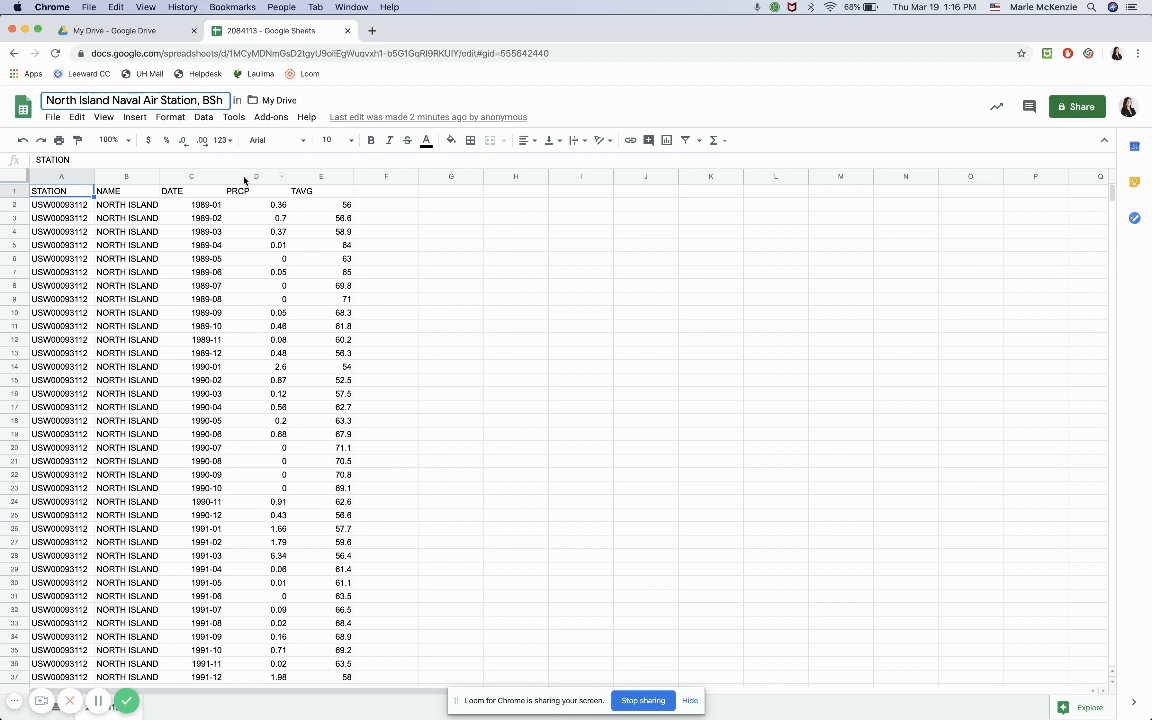
pyautogui.moveTo(247, 177); pyautogui.dragTo(303, 177)
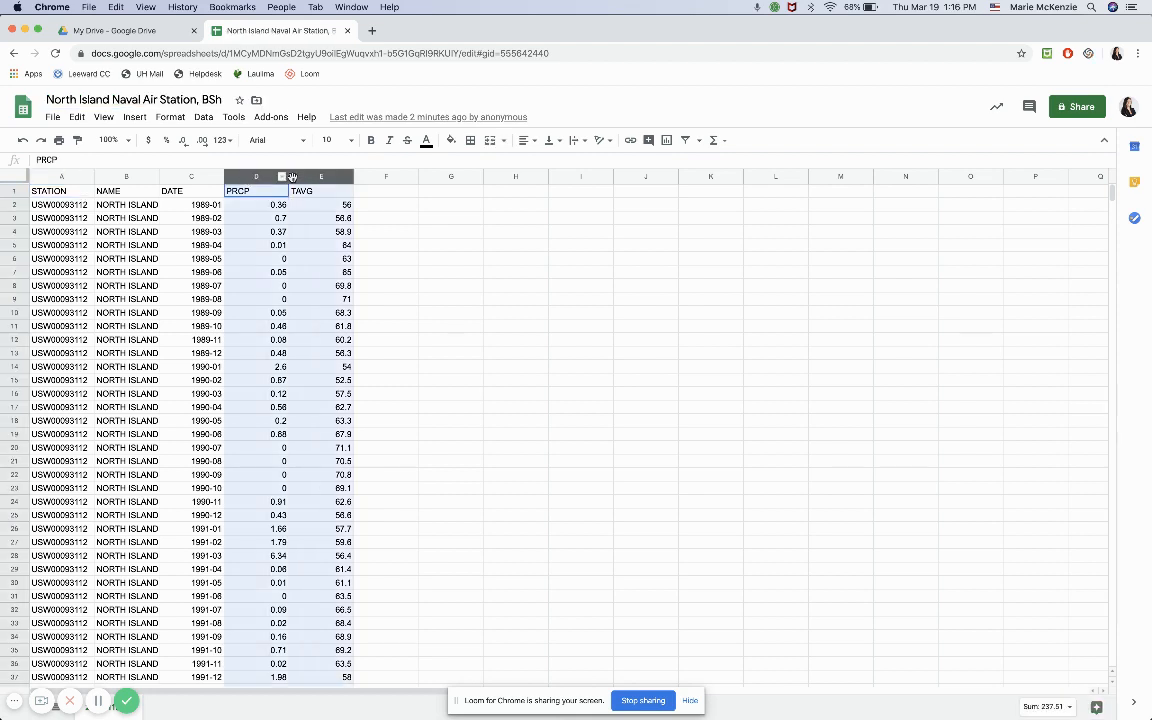
pyautogui.click(387, 230)
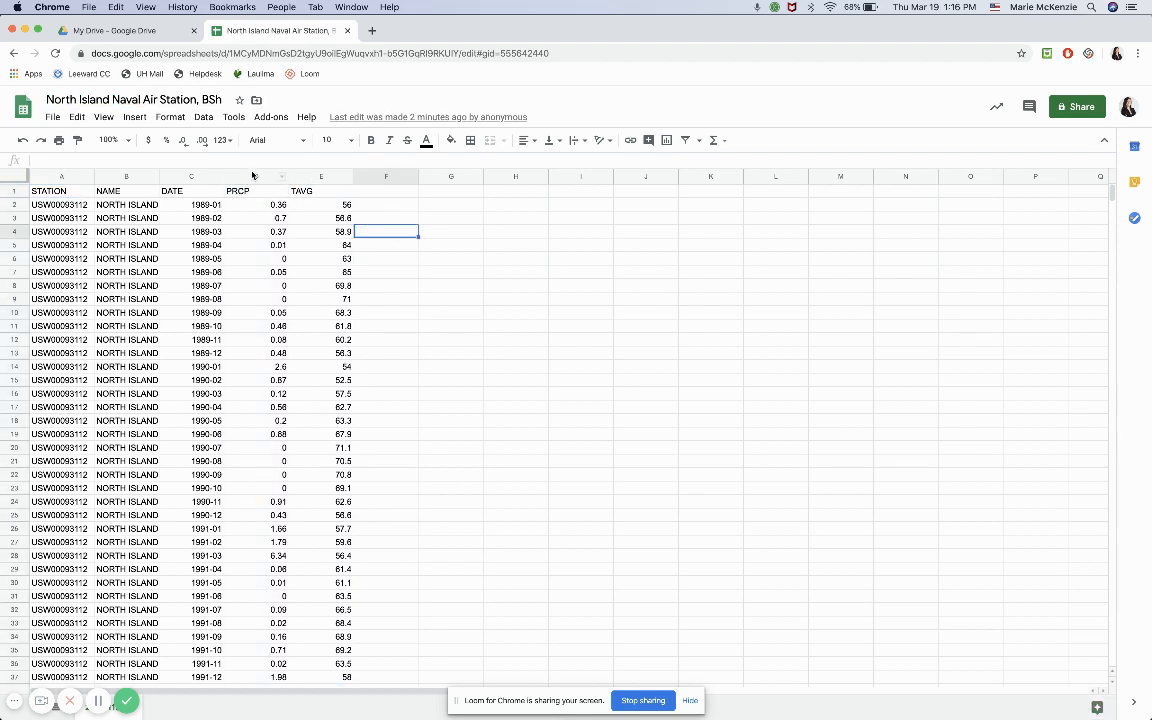
pyautogui.click(251, 173)
pyautogui.moveTo(251, 173); pyautogui.dragTo(320, 177)
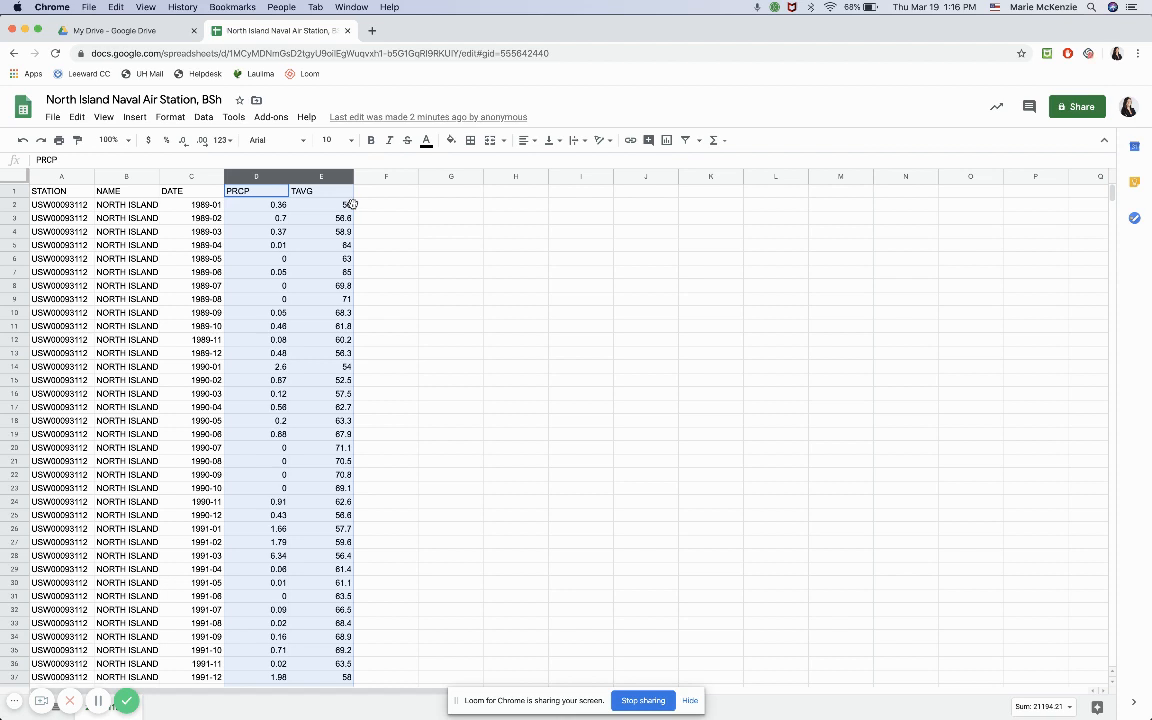
pyautogui.press('super+c')
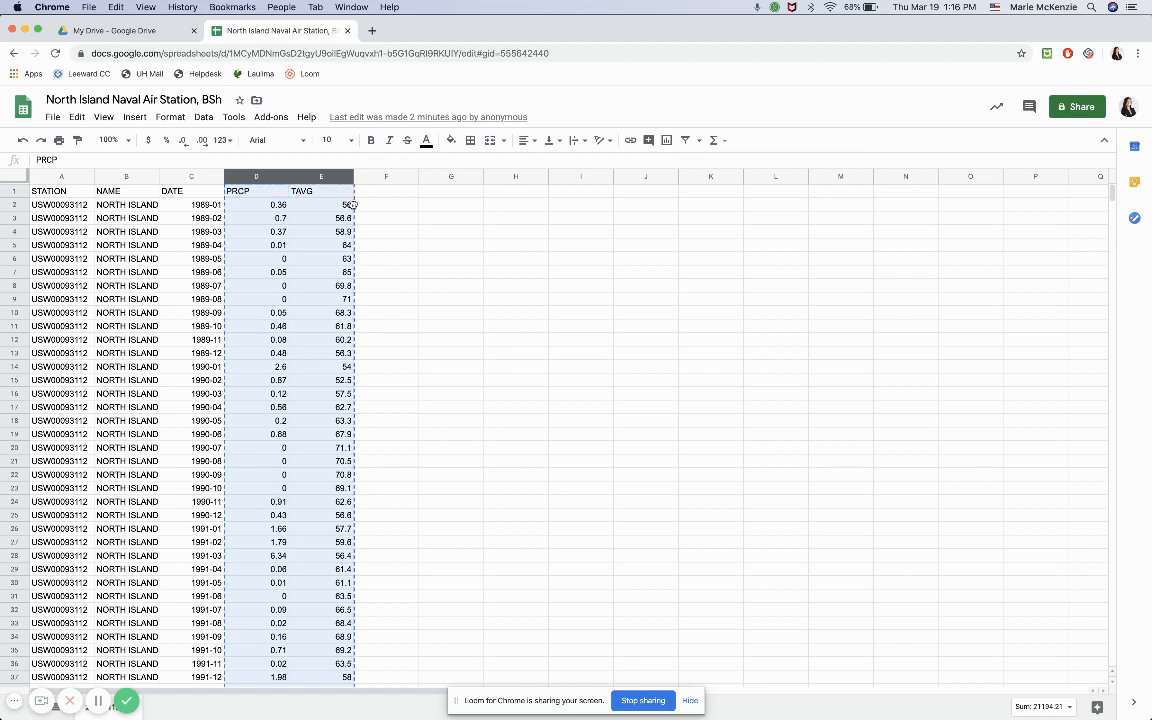
pyautogui.moveTo(352, 204); pyautogui.dragTo(379, 207)
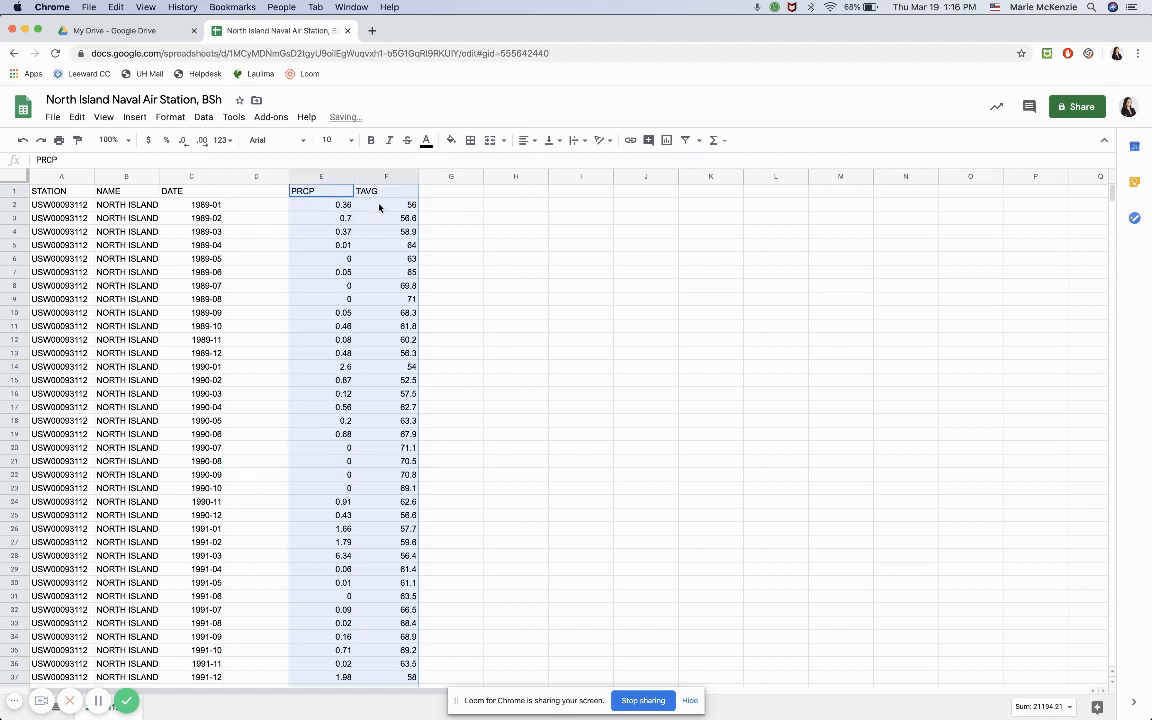
# - Enter the header "Month" in cell D1 of the empty column
pyautogui.click(257, 193)
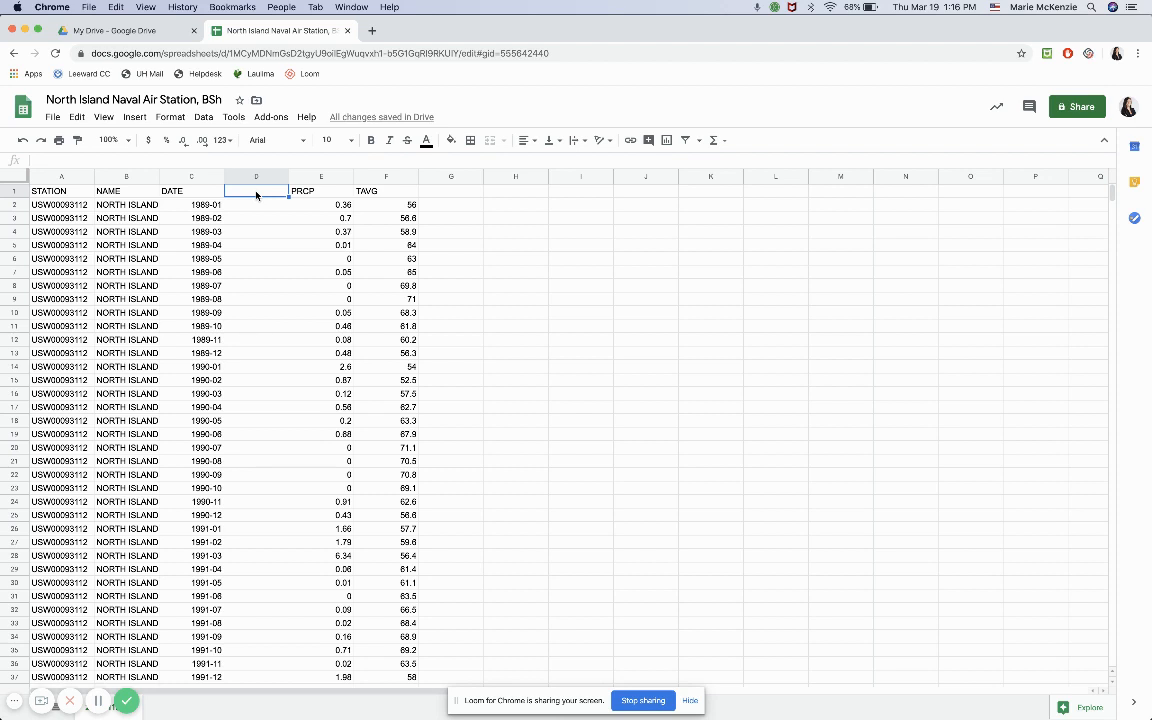
pyautogui.write('Month')
pyautogui.click(242, 243)
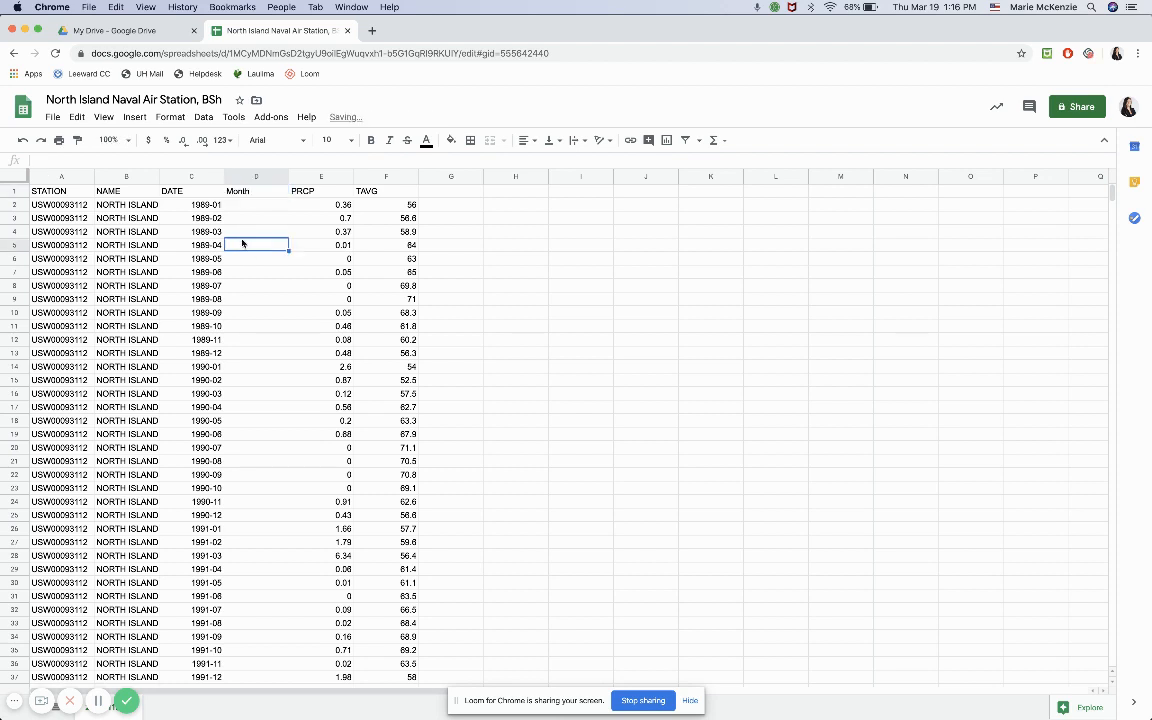
# - Split the DATE column's text into separate columns using a custom hyphen "-" separator
pyautogui.click(195, 175)
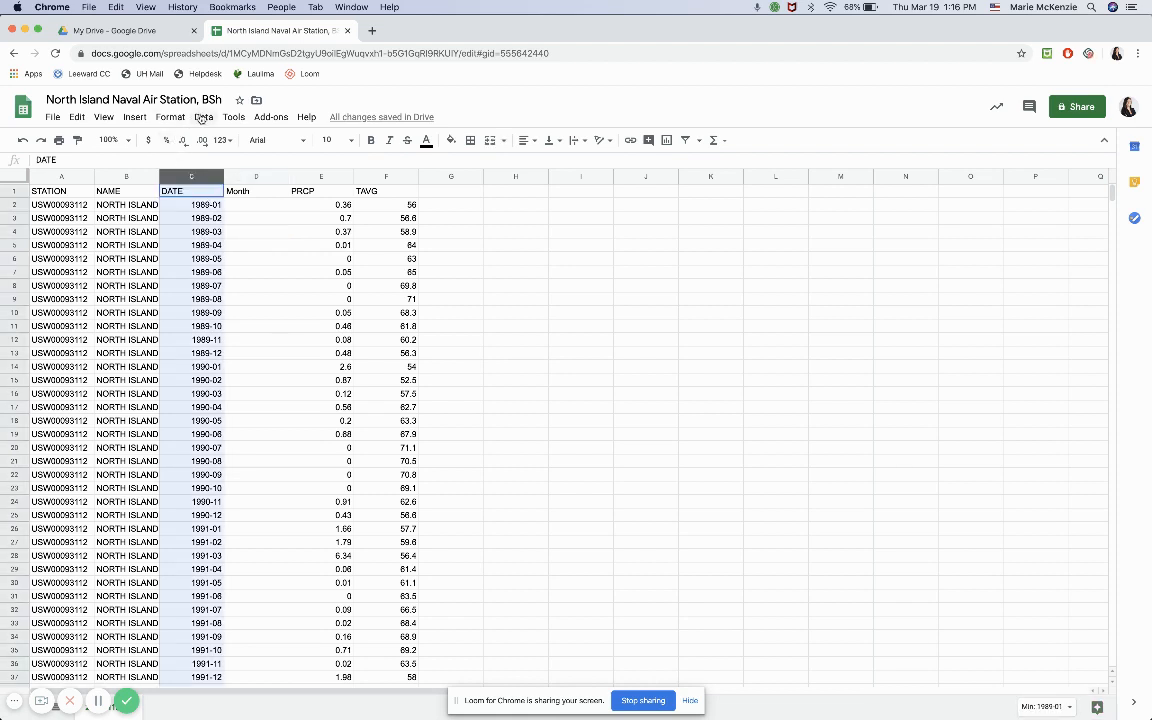
pyautogui.click(204, 117)
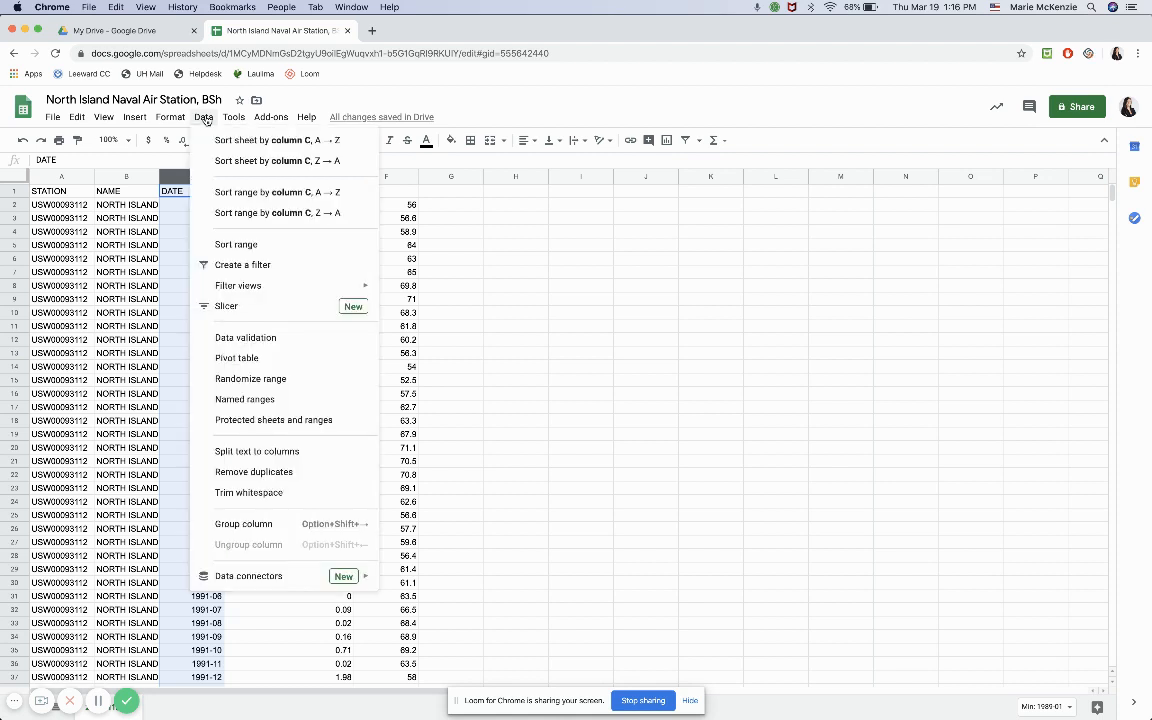
pyautogui.click(227, 451)
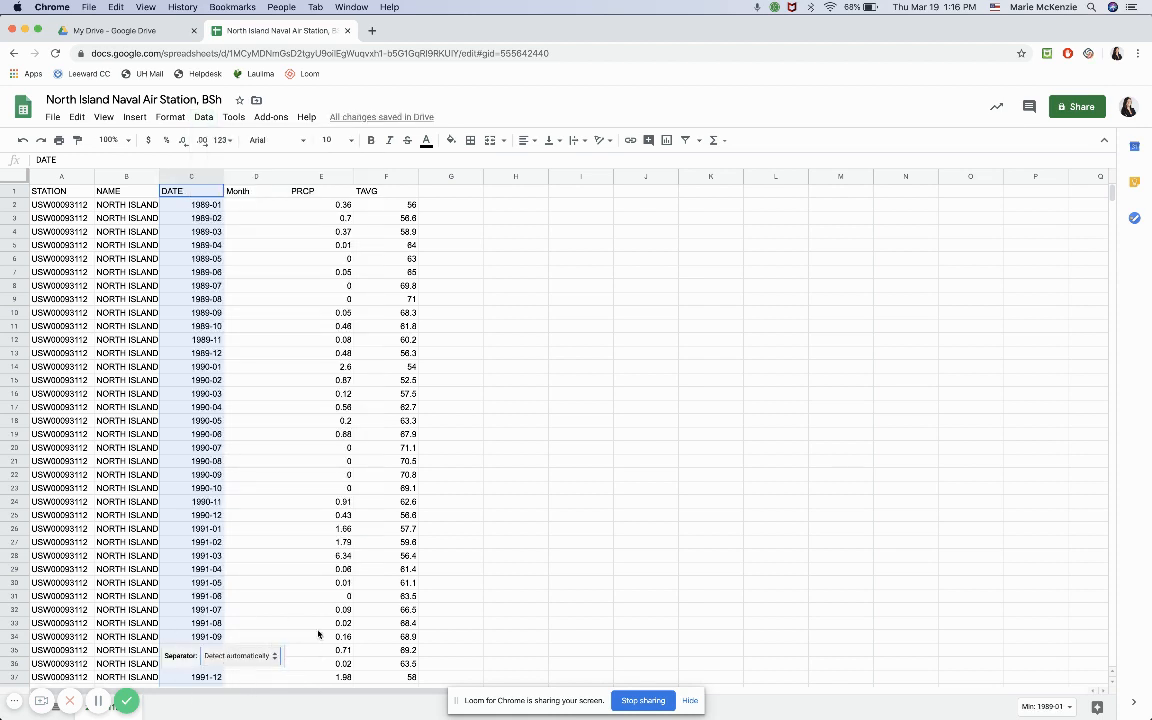
pyautogui.click(275, 658)
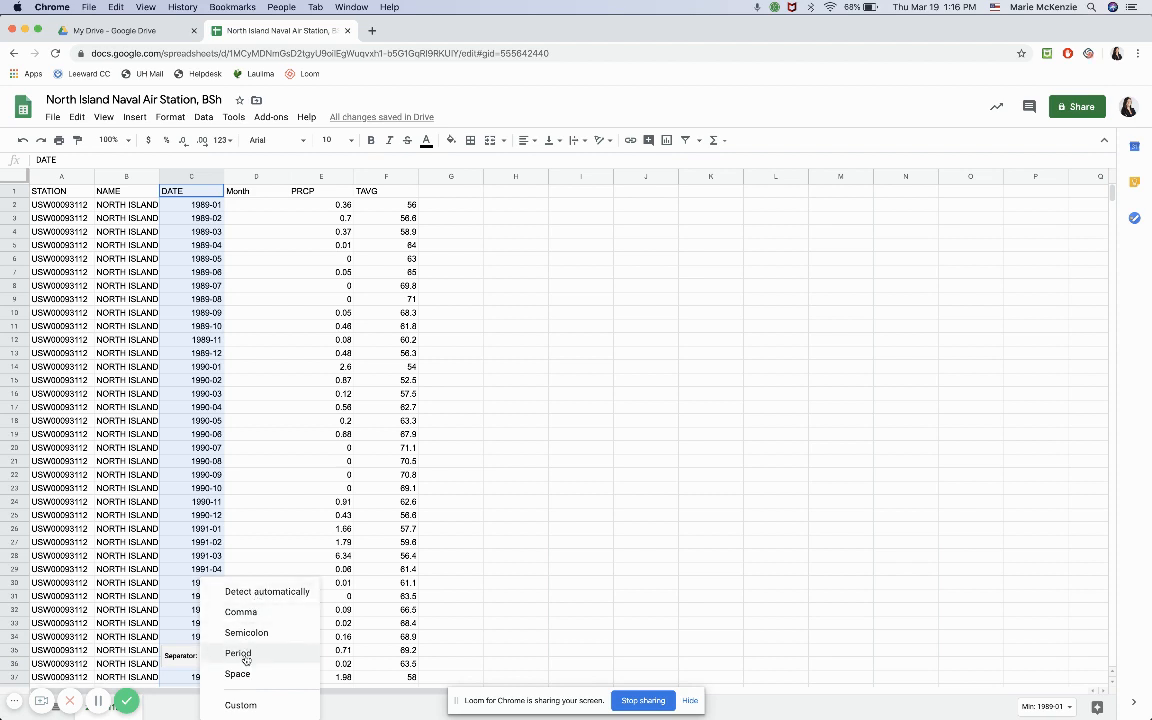
pyautogui.click(240, 706)
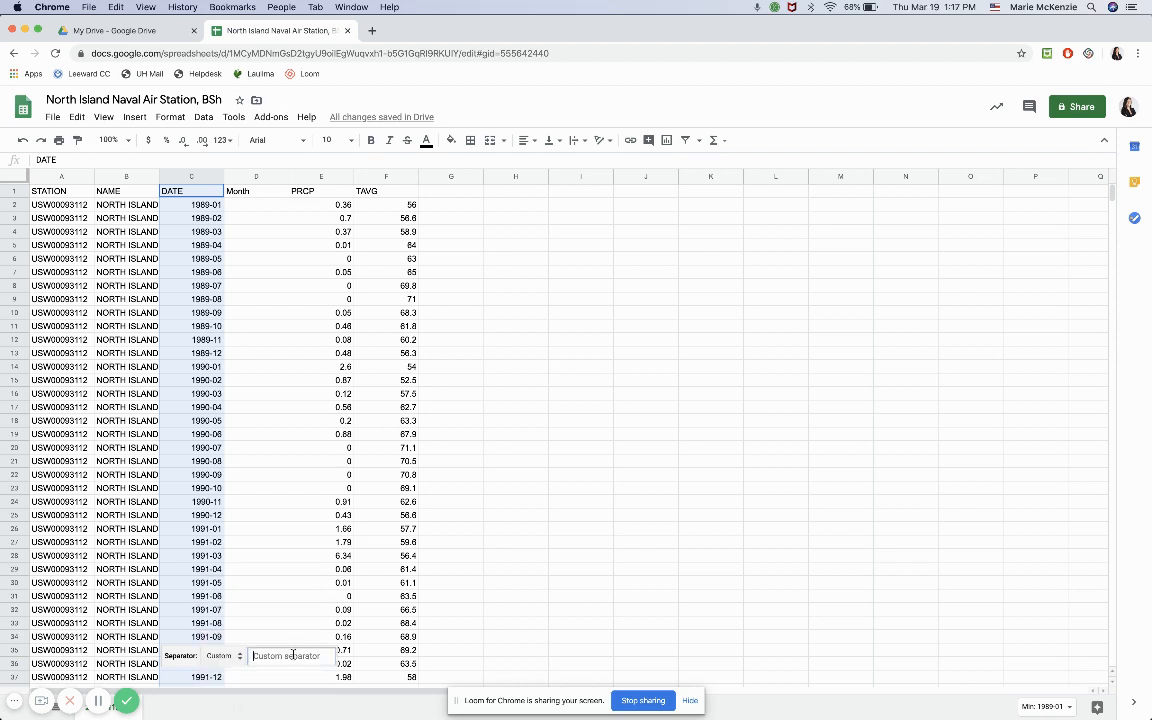
pyautogui.write('-')
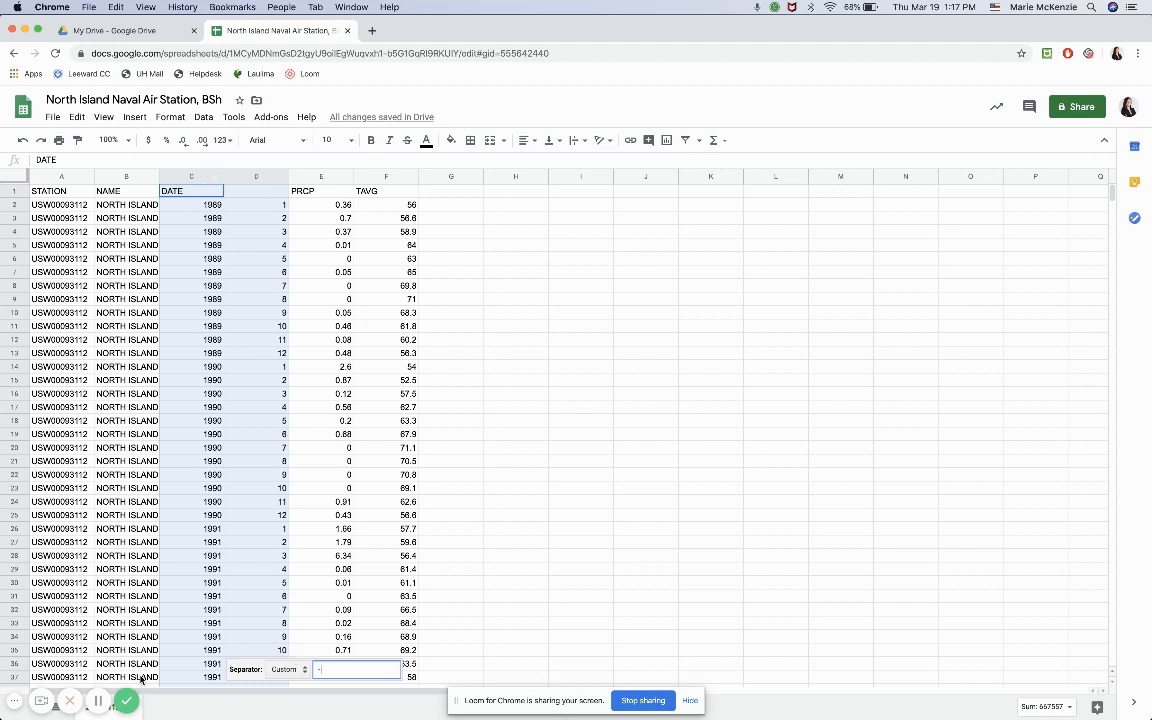
# - Label the column of split month numbers by entering "Month" in cell D1
pyautogui.click(263, 190)
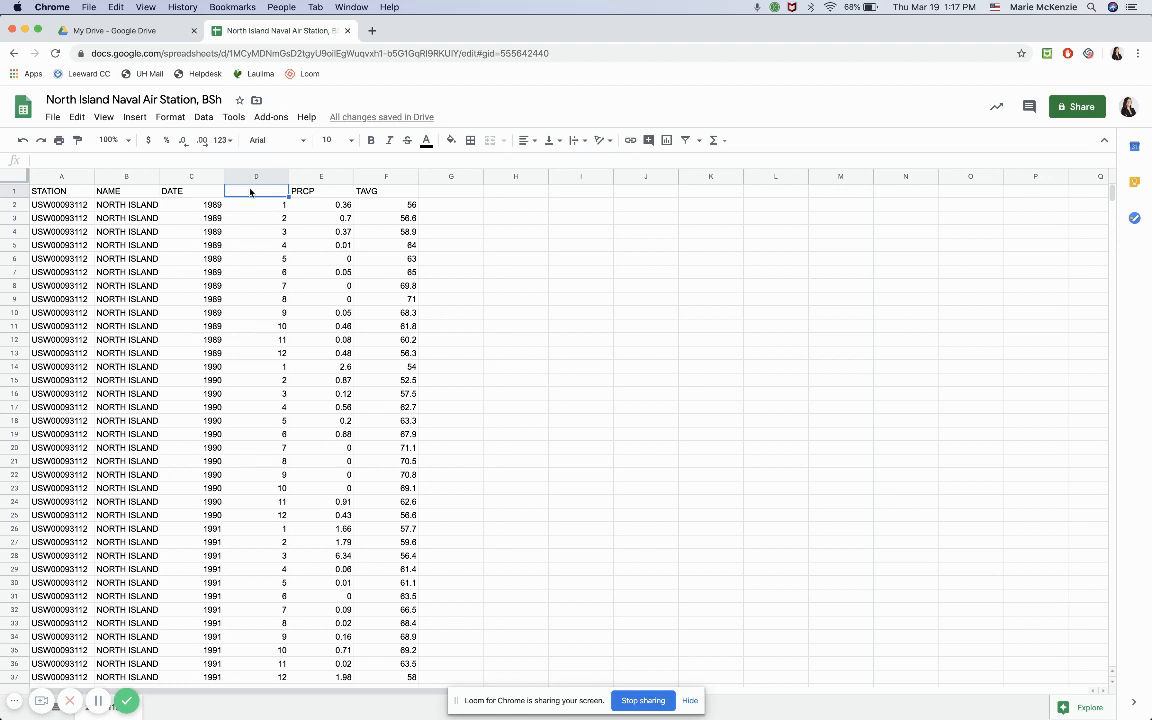
pyautogui.write('Month')
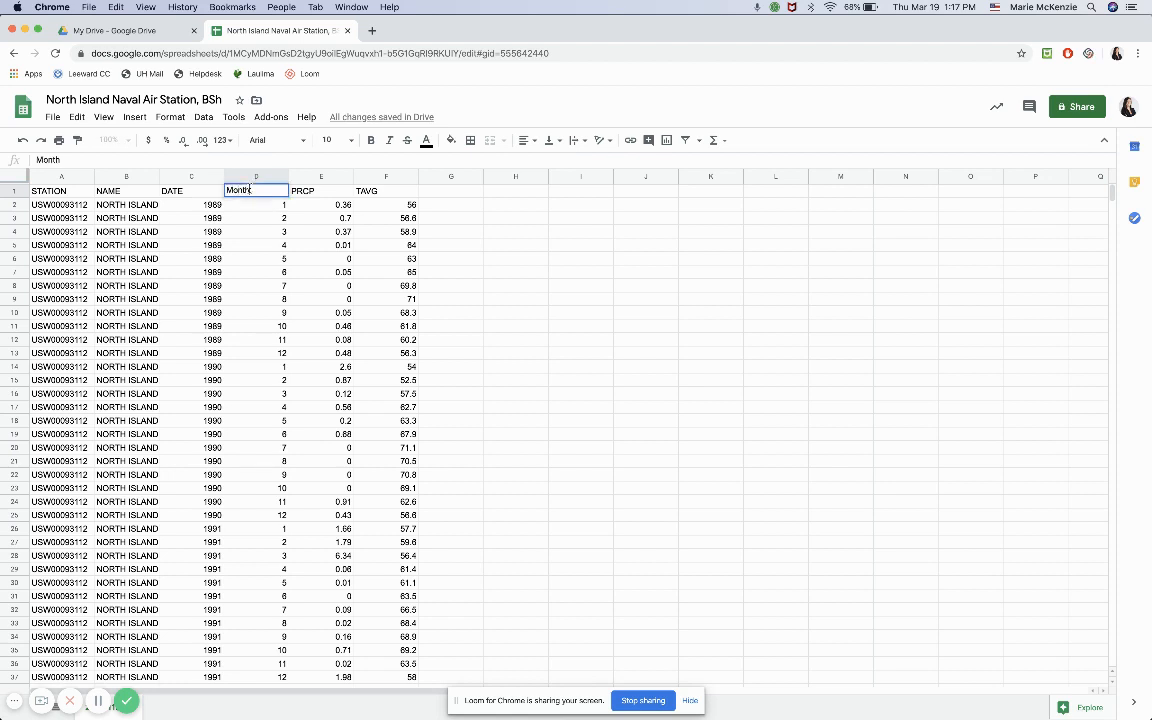
pyautogui.click(366, 288)
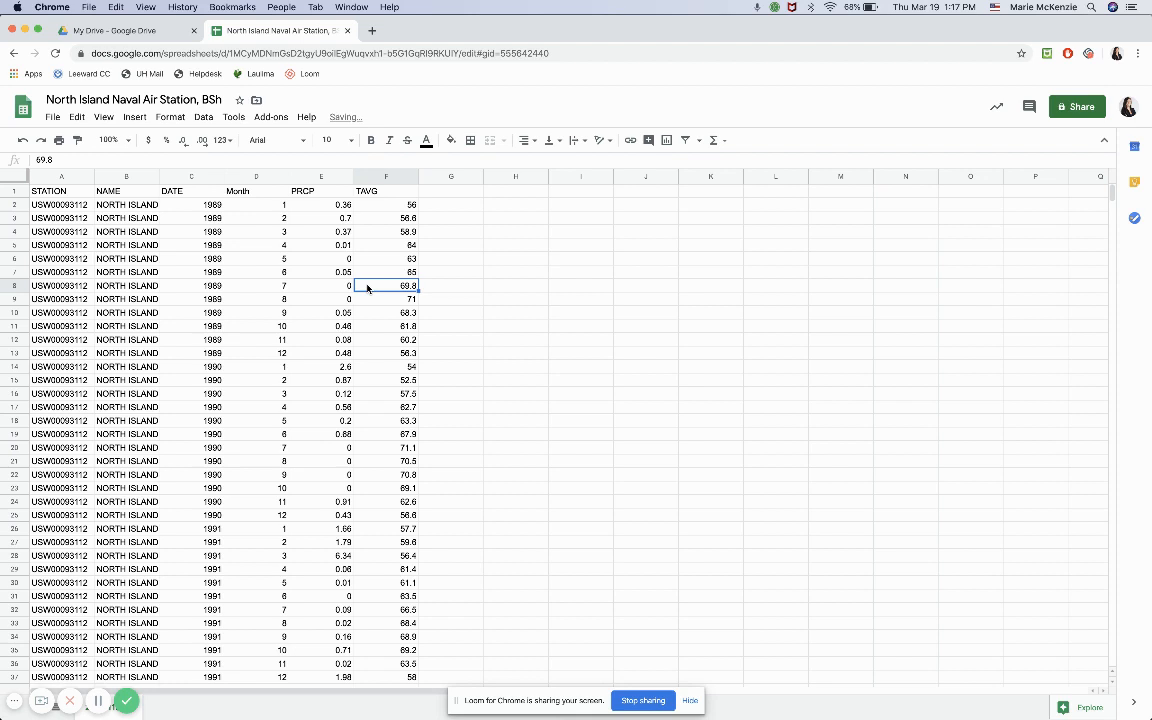
pyautogui.click(480, 288)
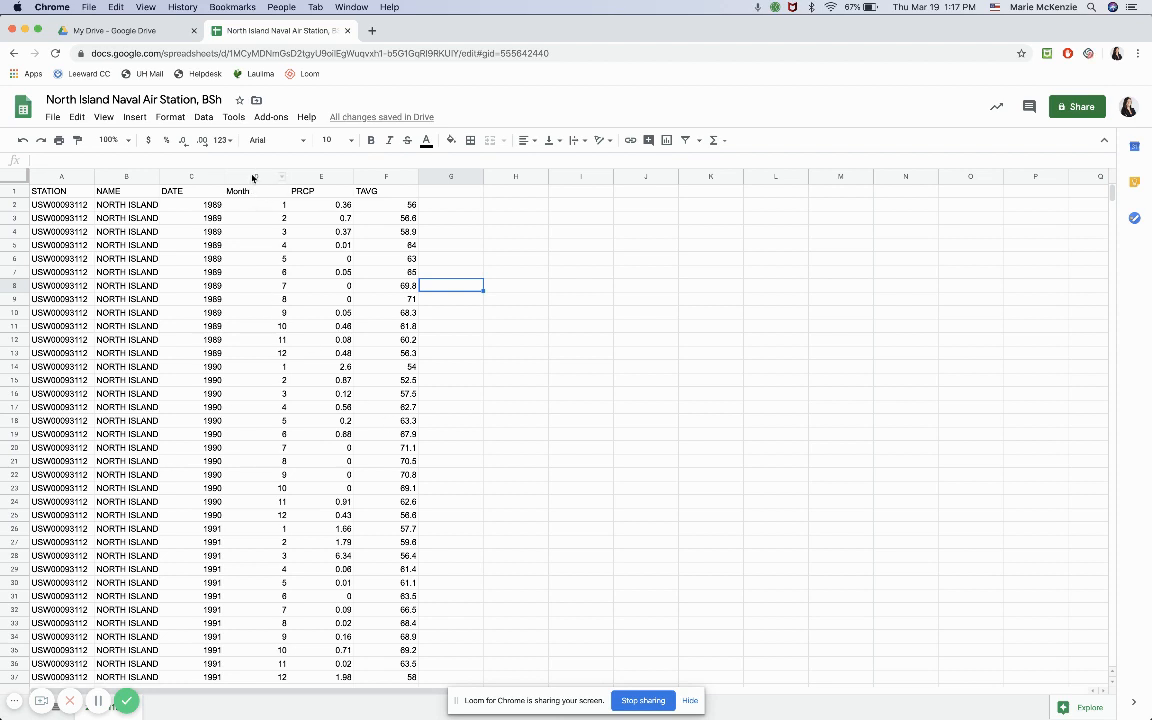
# - Create a pivot table on a new sheet from the Month, PRCP and TAVG columns (D:F)
pyautogui.moveTo(253, 177); pyautogui.dragTo(390, 177)
pyautogui.moveTo(493, 276); pyautogui.dragTo(503, 300)
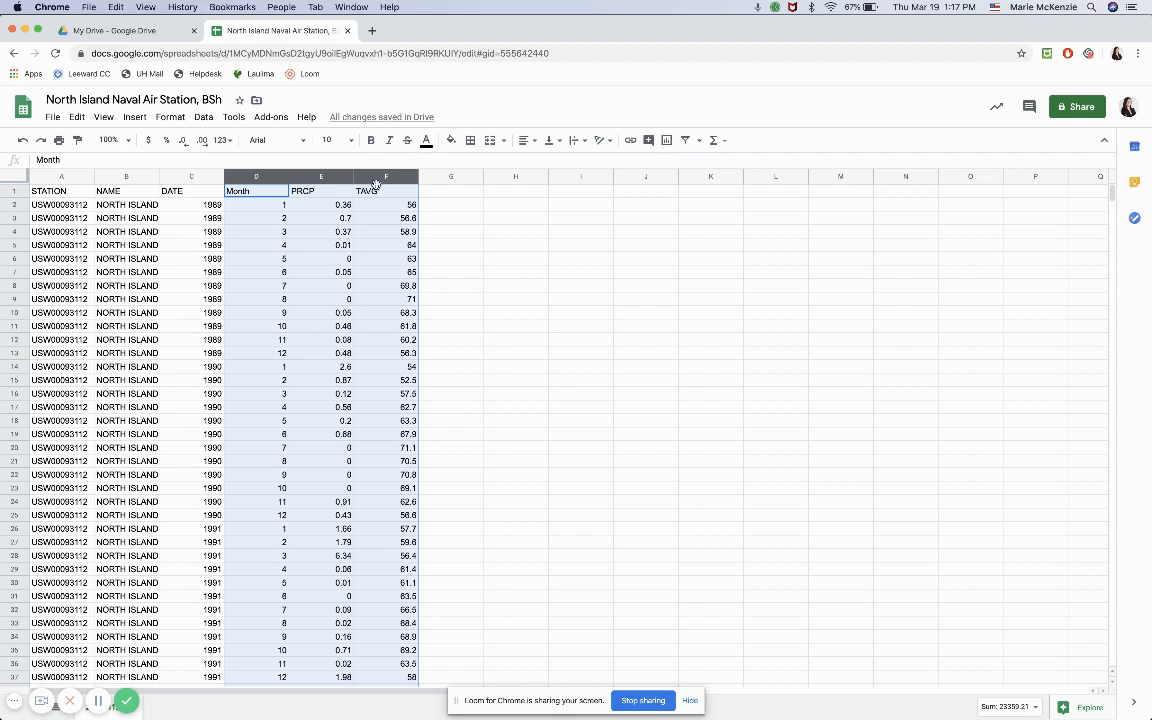
pyautogui.click(204, 118)
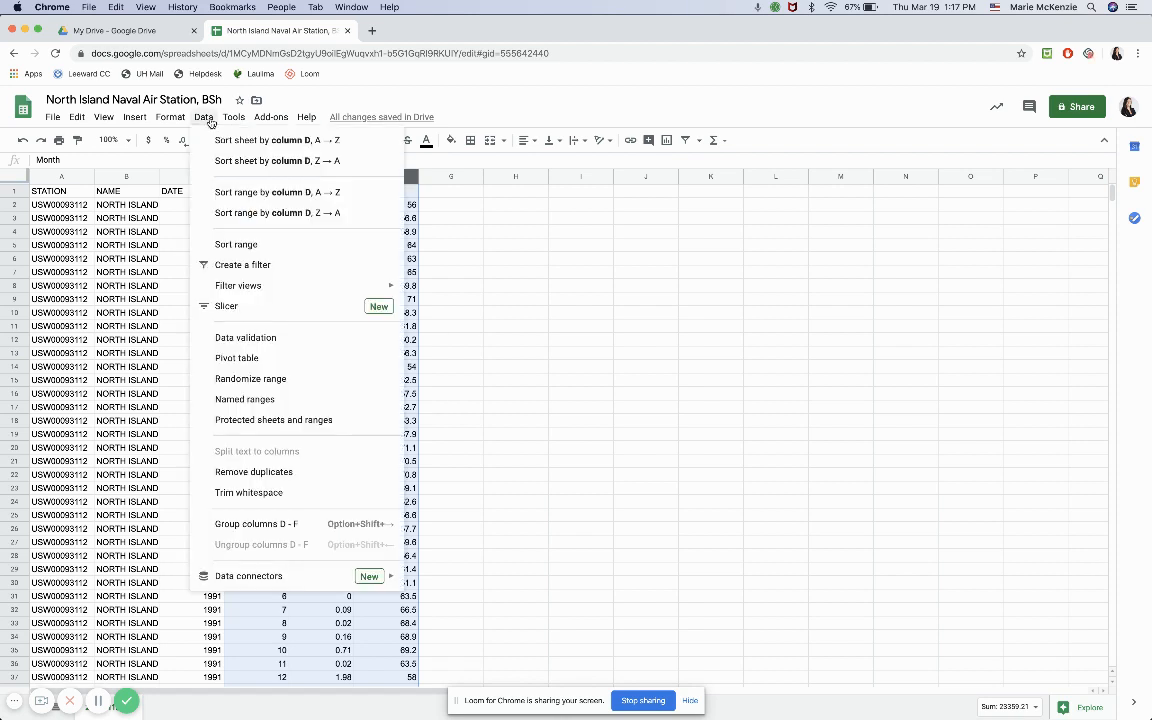
pyautogui.click(240, 358)
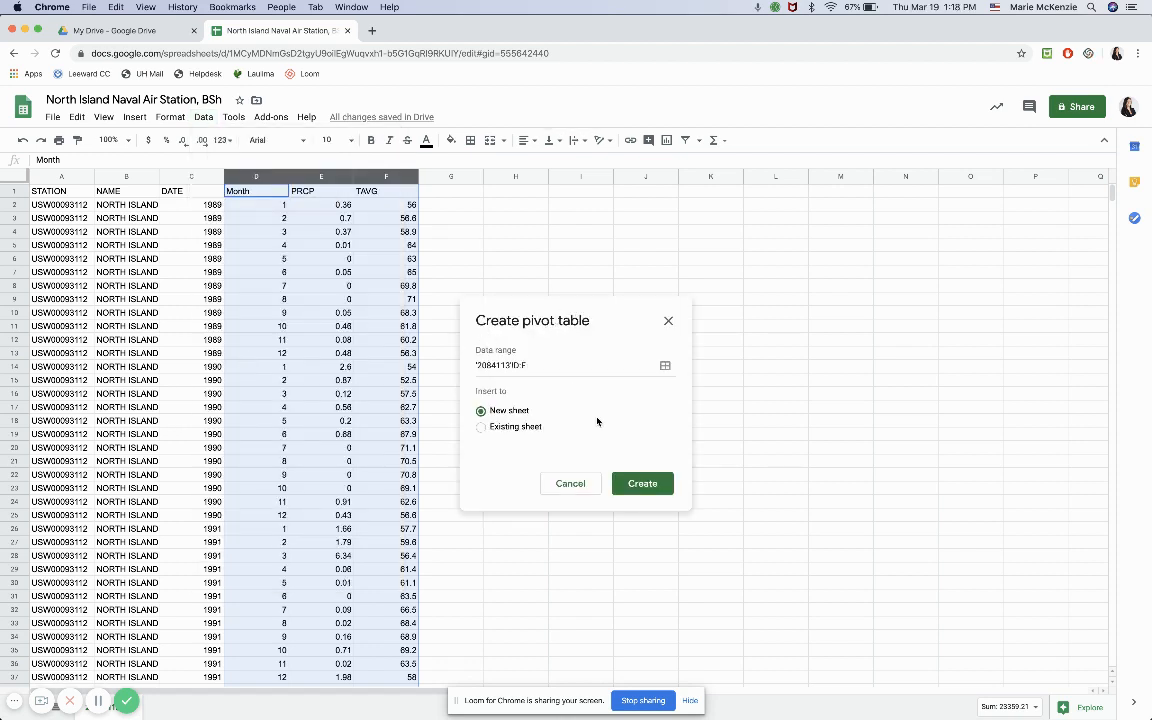
pyautogui.click(642, 484)
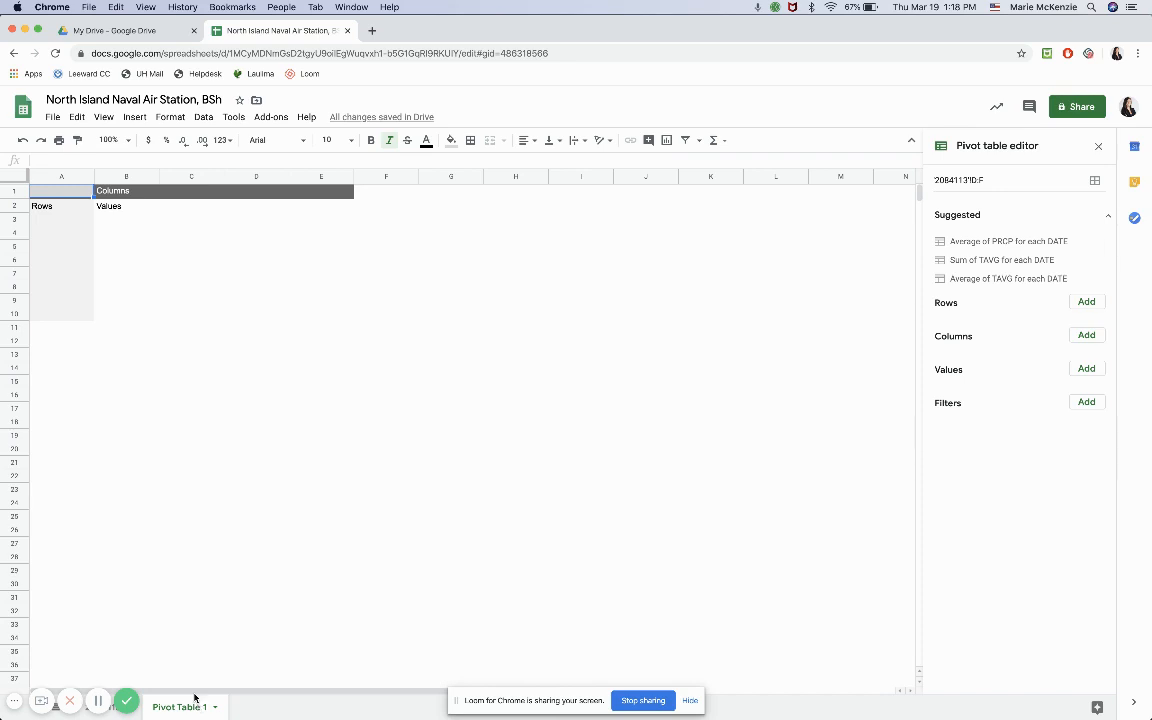
# - Add Month as the row field of the pivot table
pyautogui.moveTo(96, 712)
pyautogui.click(1084, 302)
pyautogui.click(1089, 325)
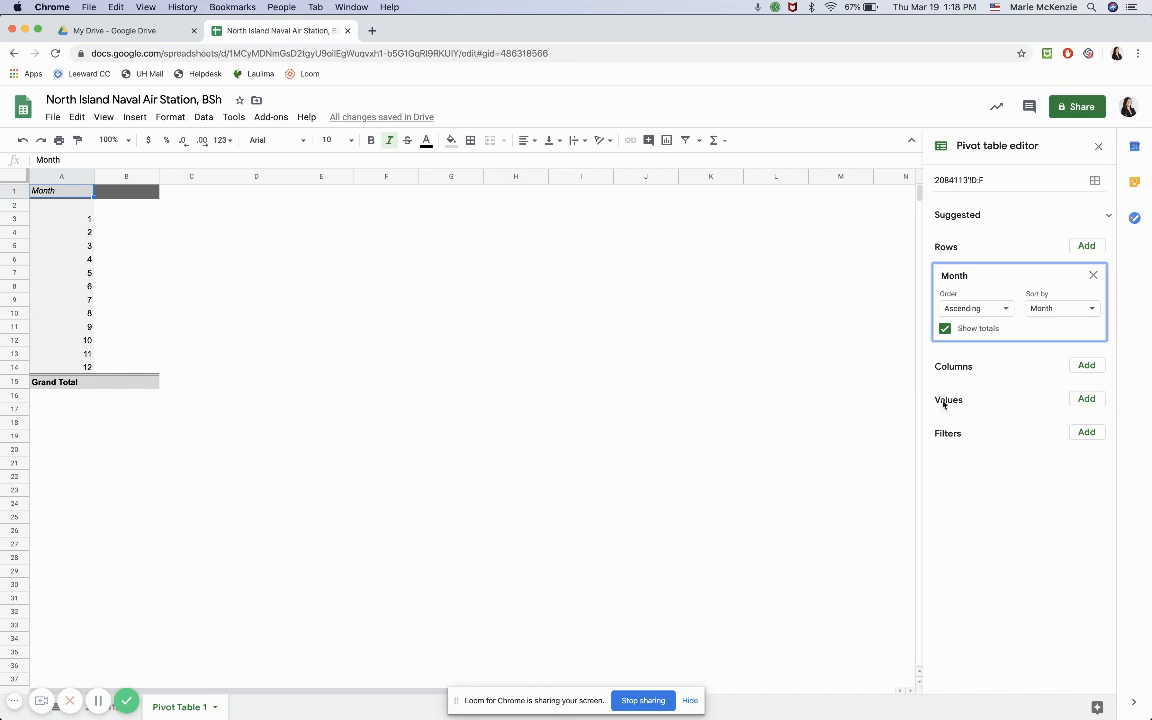
# - Add PRCP and TAVG as value fields of the pivot table
pyautogui.click(1086, 400)
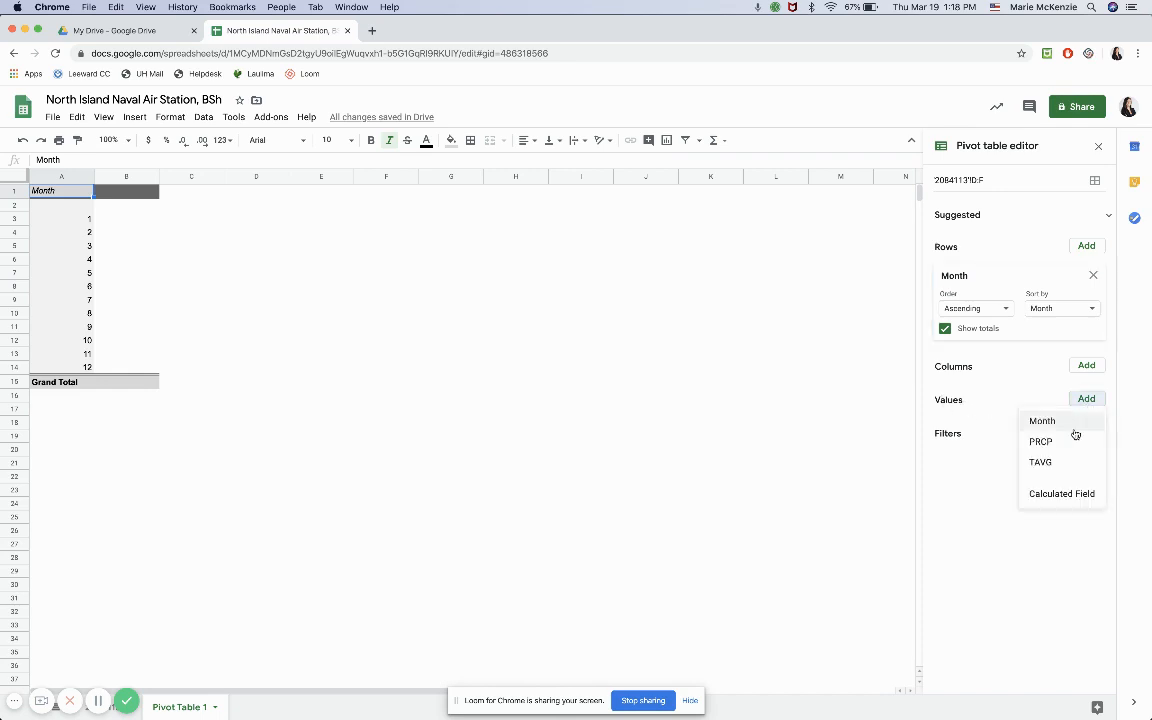
pyautogui.click(1074, 443)
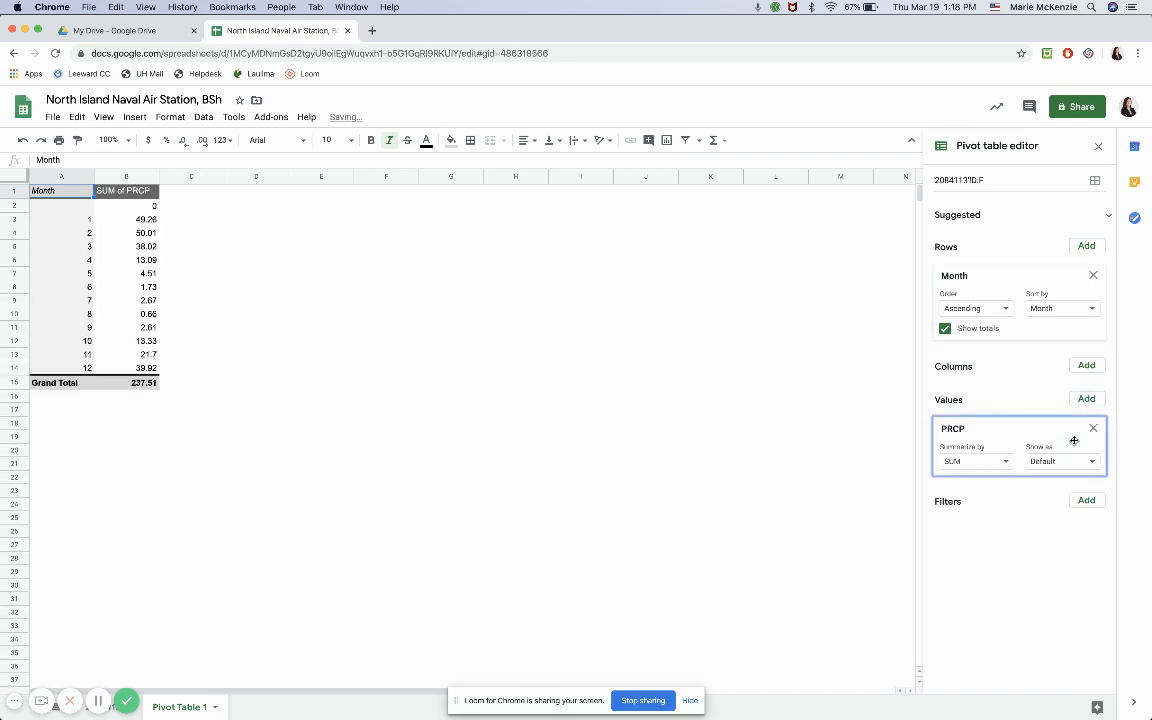
pyautogui.click(1088, 400)
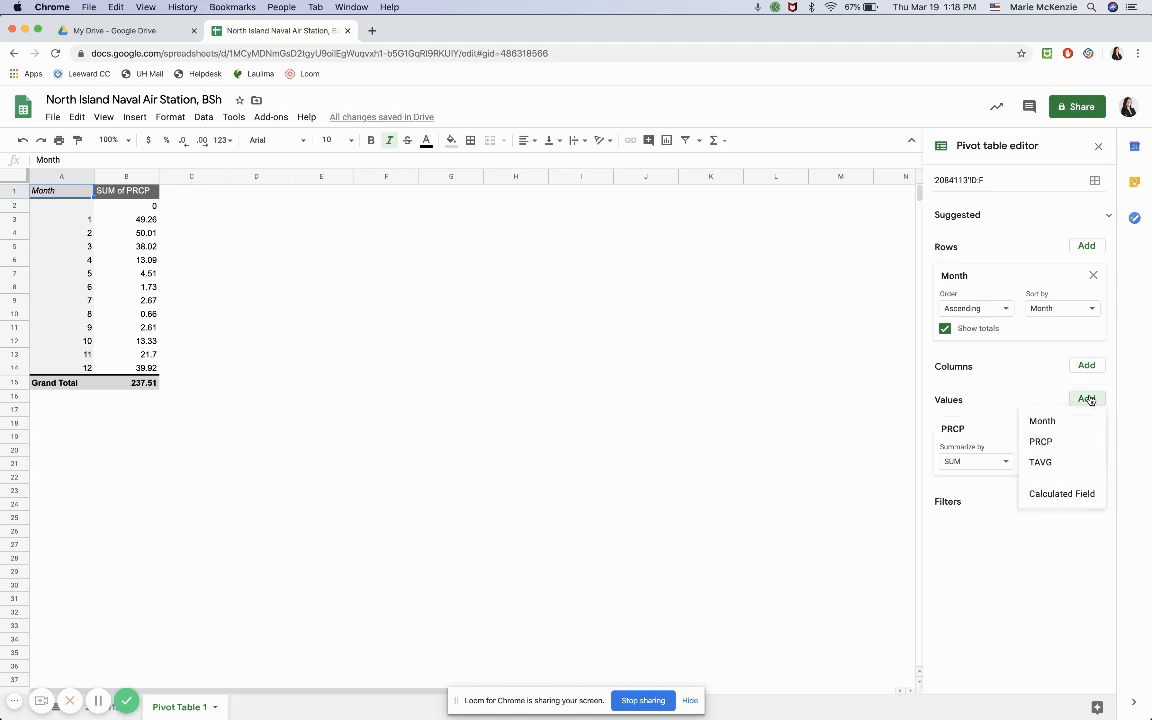
pyautogui.click(1066, 464)
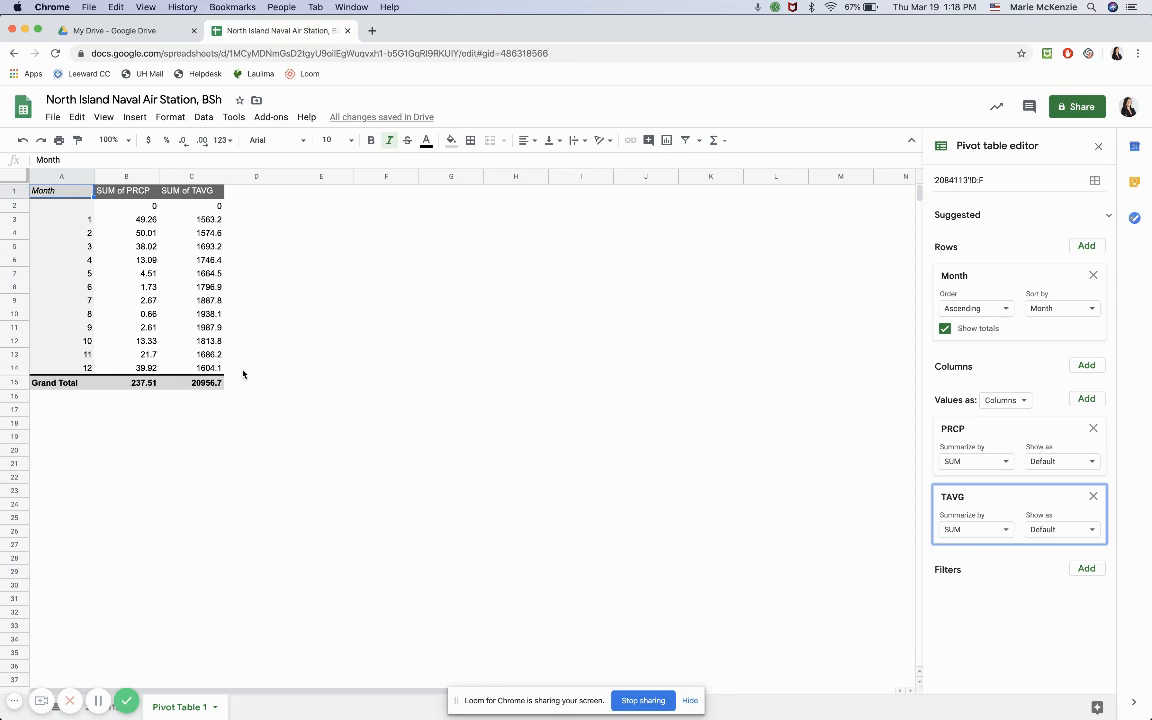
# - Summarize both the PRCP and TAVG values of the pivot table by AVERAGE
pyautogui.click(1005, 462)
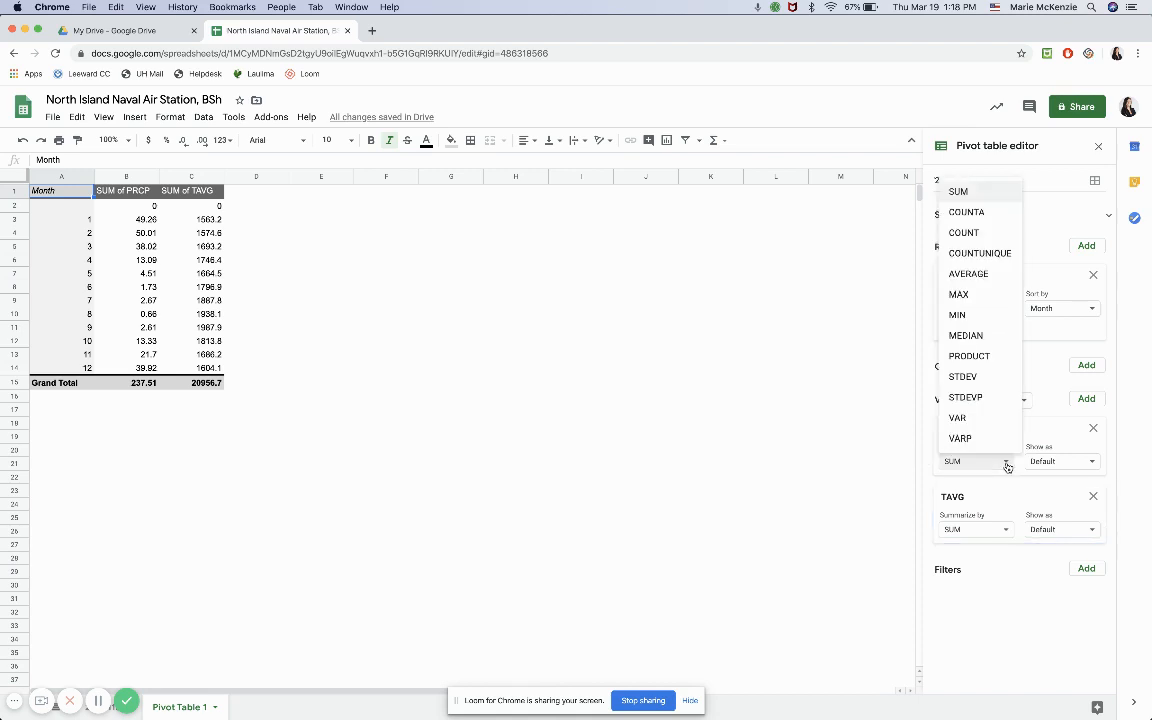
pyautogui.click(981, 276)
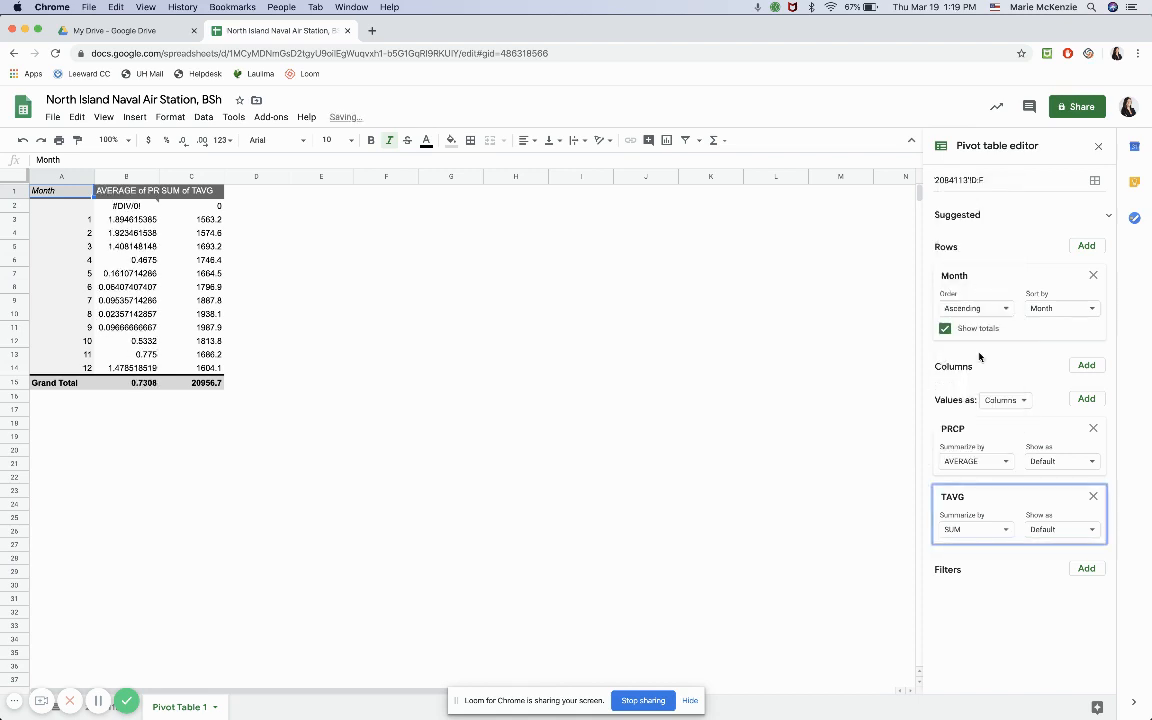
pyautogui.click(990, 463)
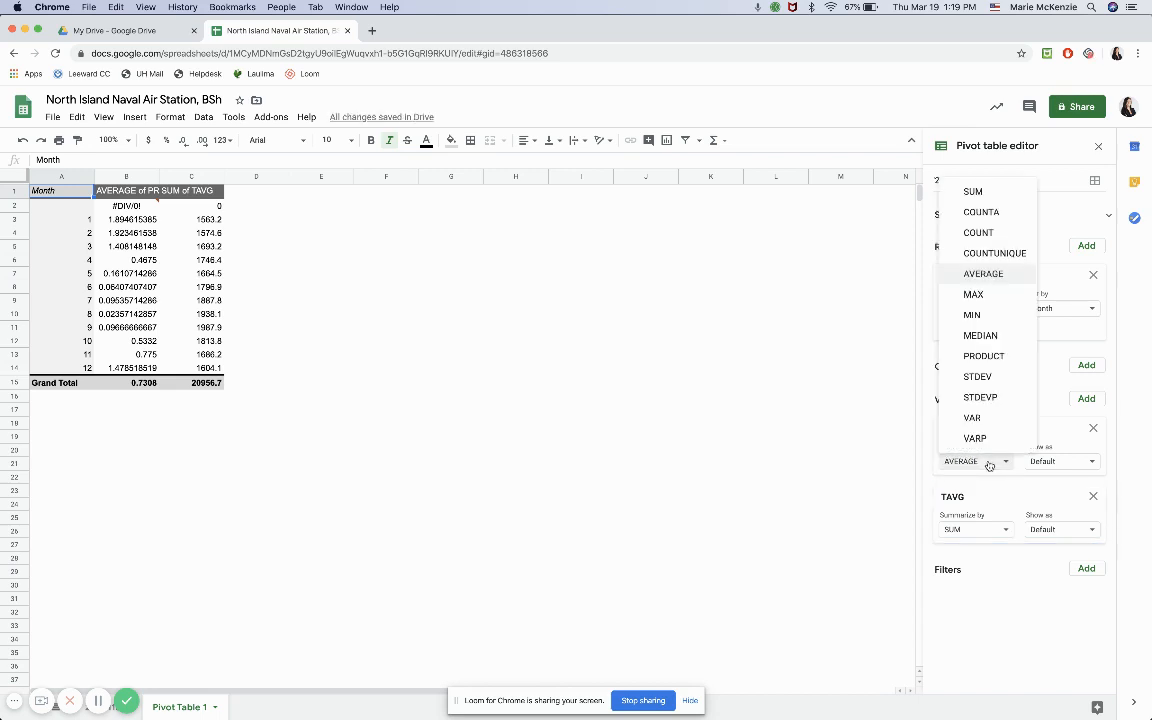
pyautogui.click(997, 276)
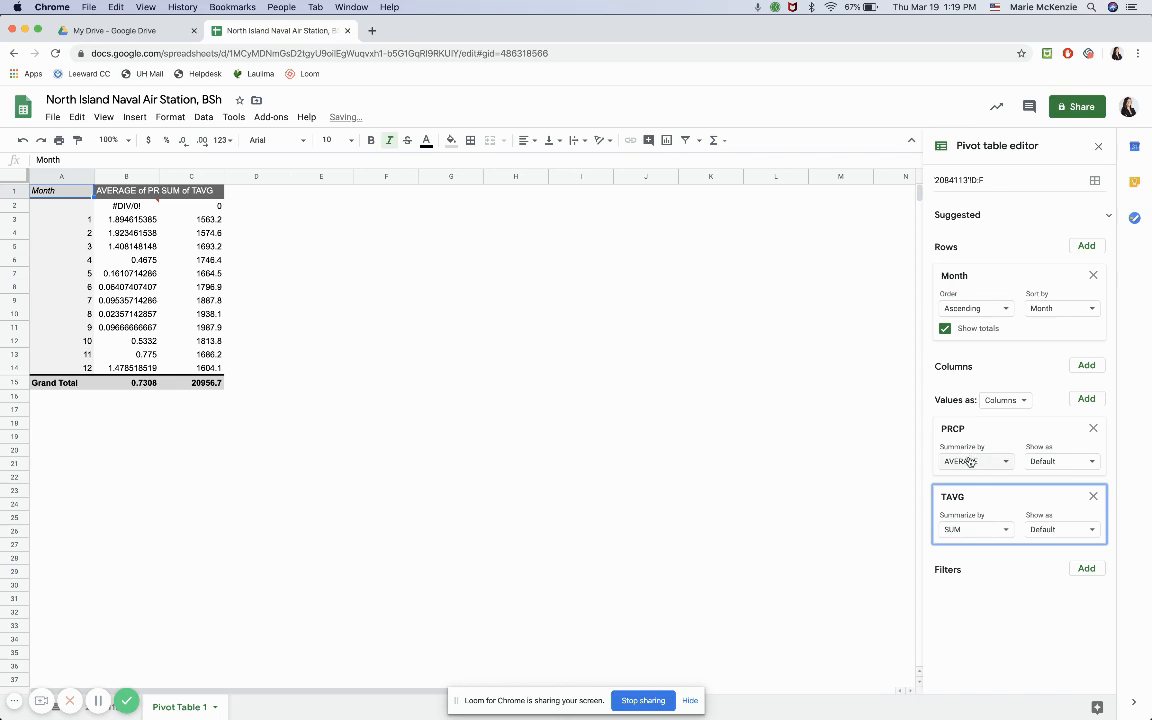
pyautogui.click(985, 533)
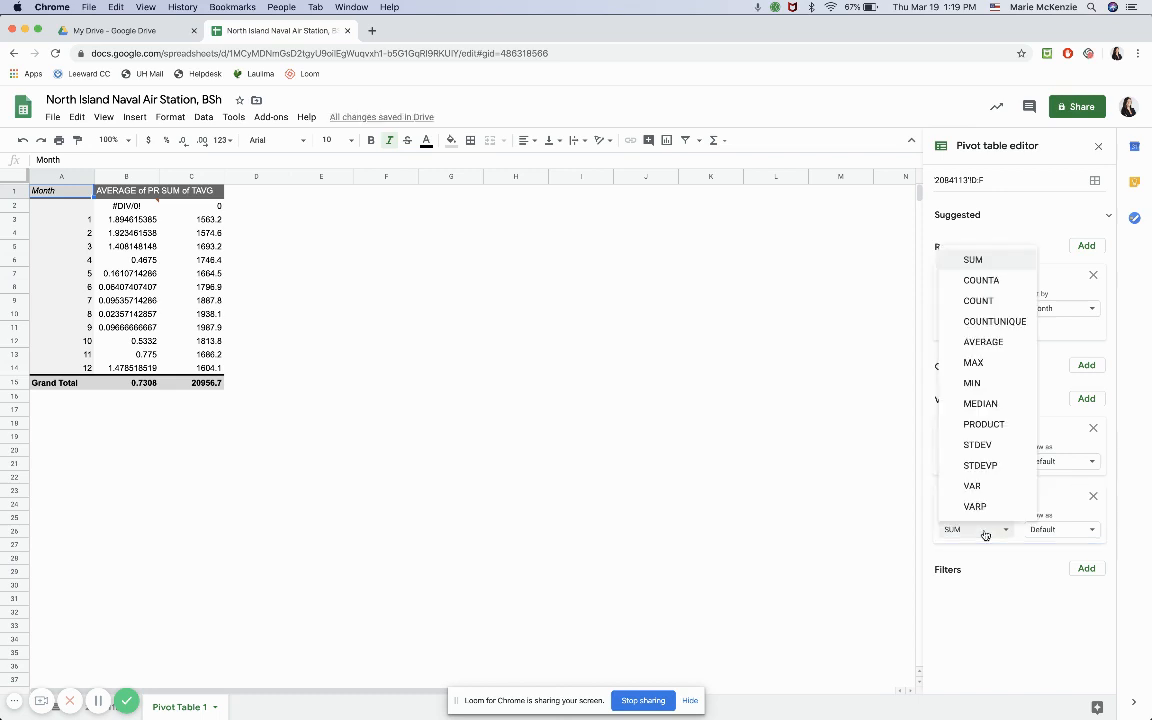
pyautogui.click(995, 342)
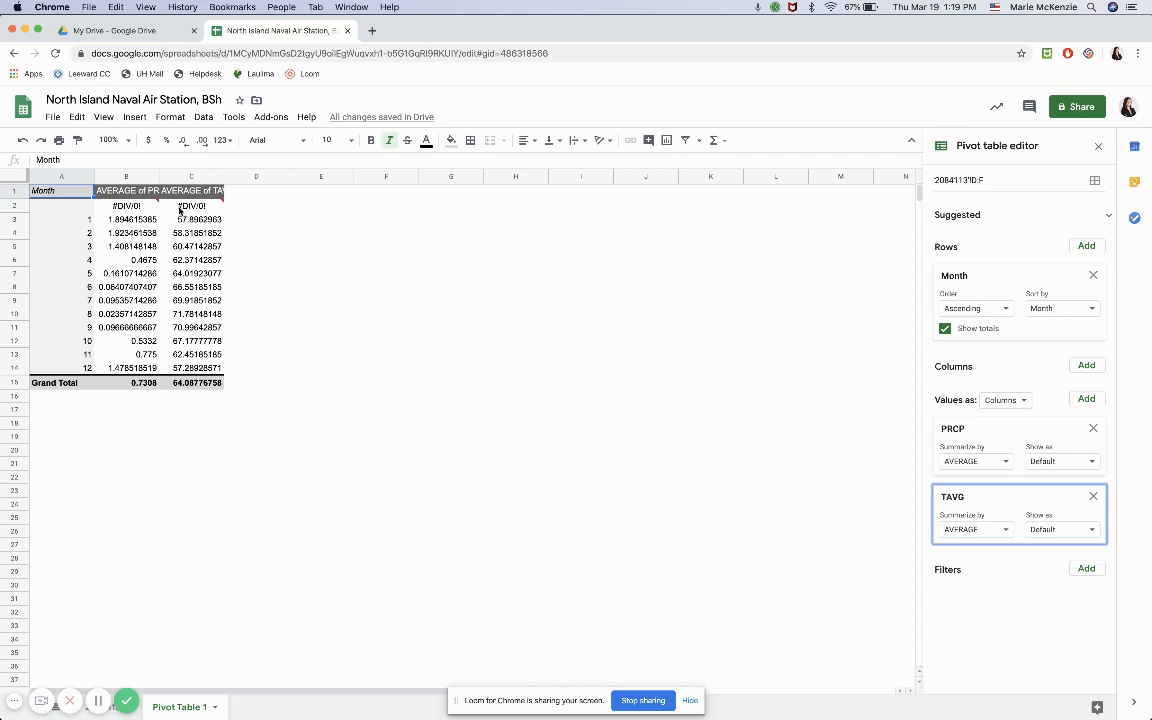
# - Copy the pivot table's rows for months 1 to 12 (A3:C14) into a new sheet, starting at cell A2
pyautogui.moveTo(191, 211)
pyautogui.click(75, 224)
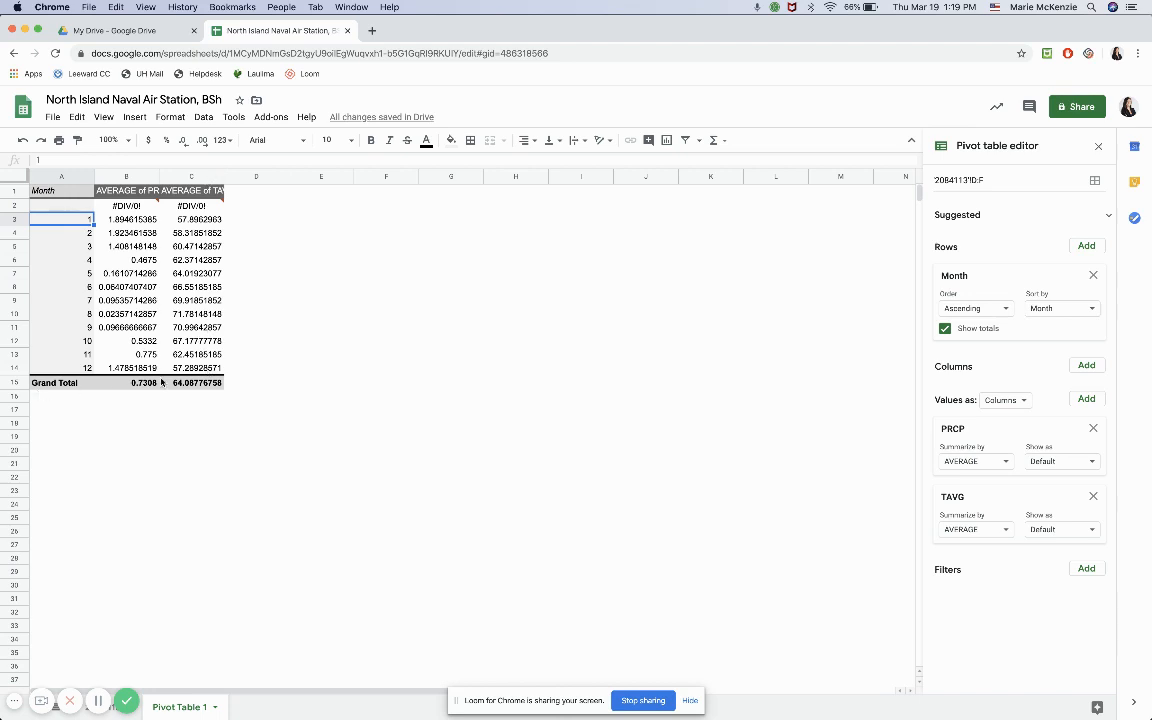
pyautogui.press('Down')
pyautogui.press('Down')
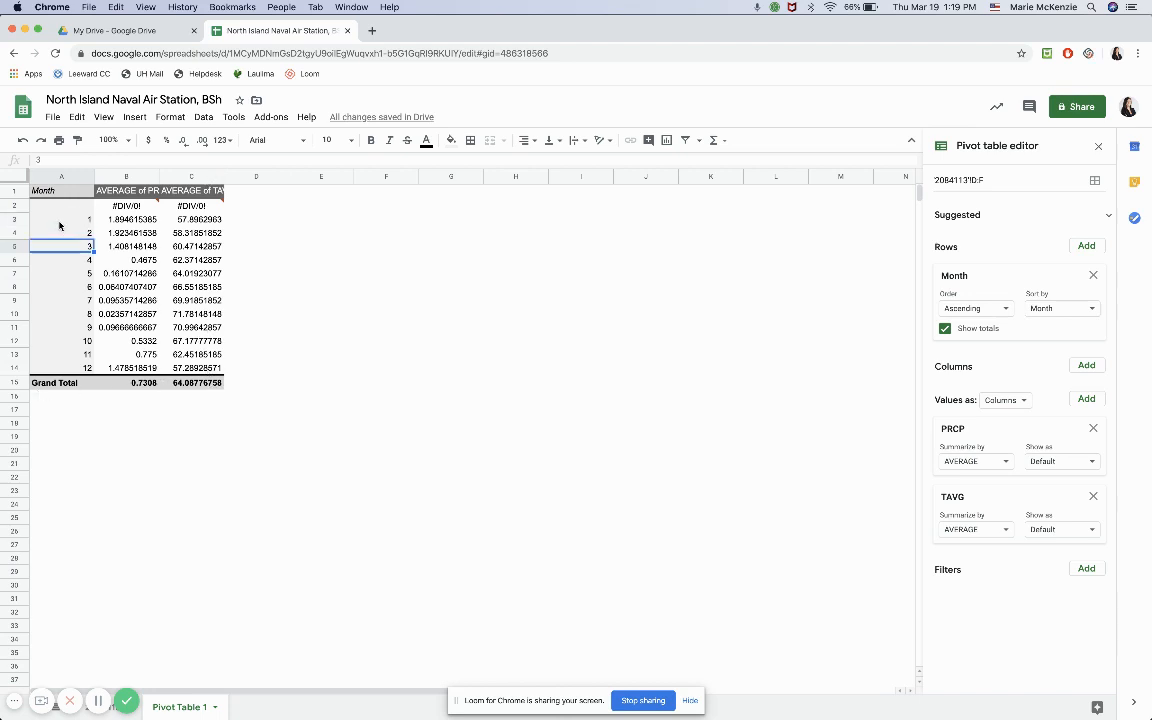
pyautogui.moveTo(57, 220); pyautogui.dragTo(194, 370)
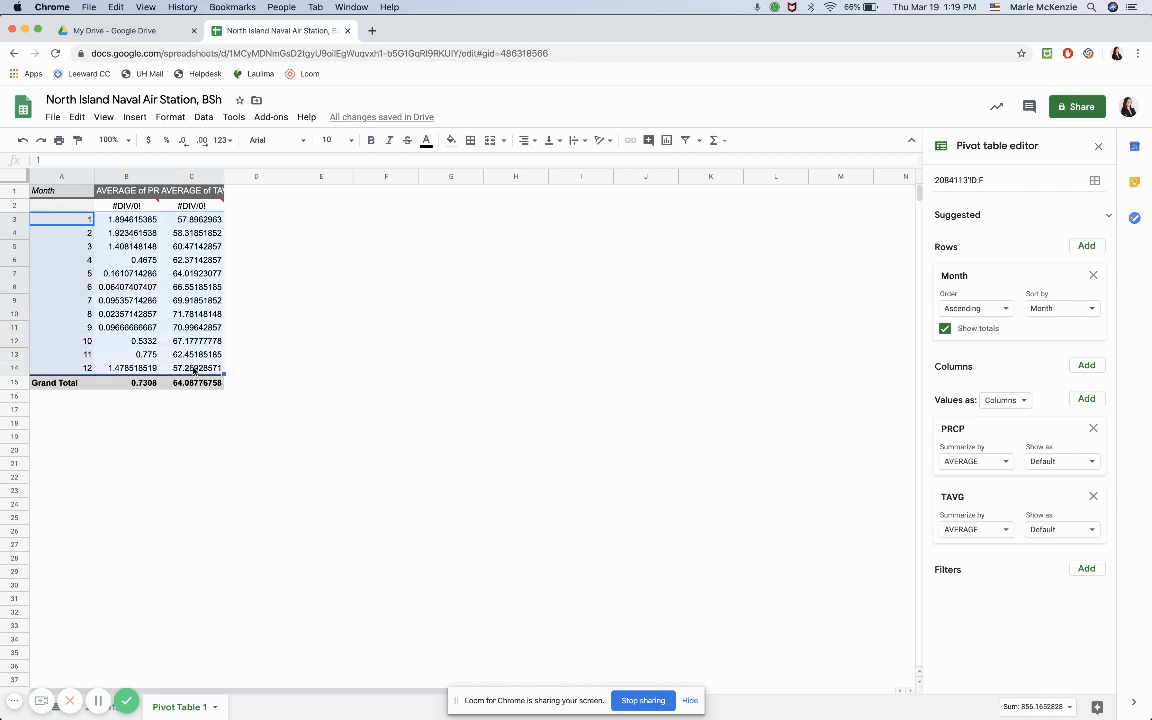
pyautogui.press('super+c')
pyautogui.click(135, 118)
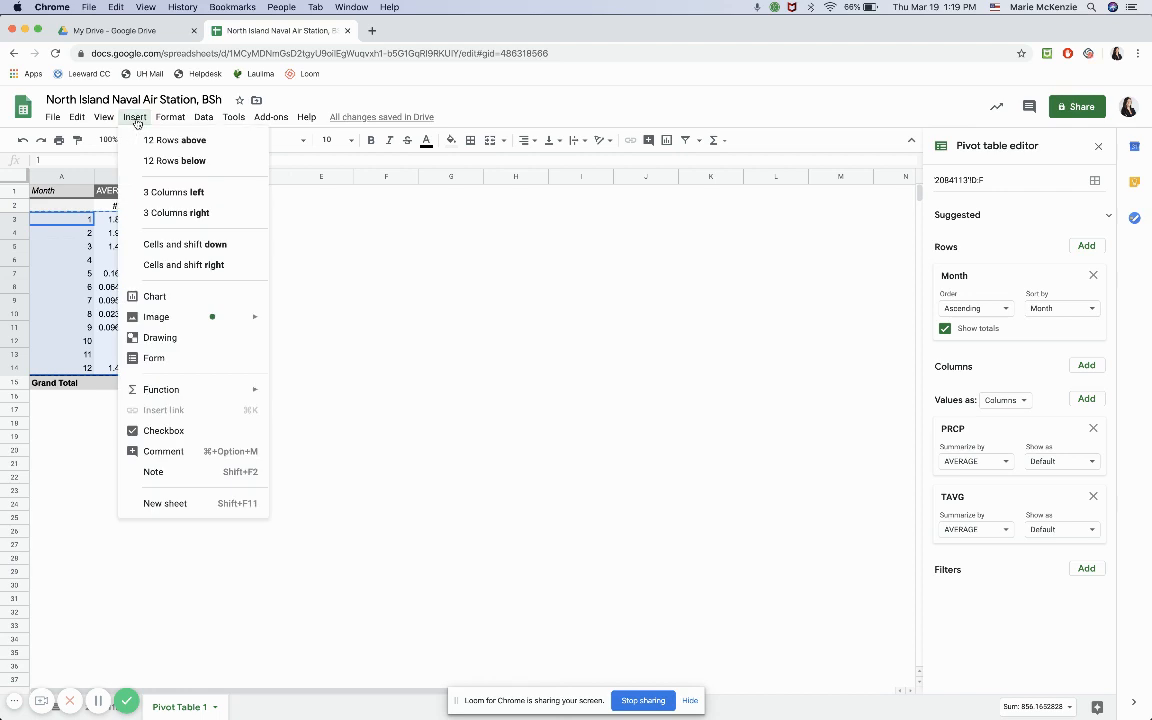
pyautogui.click(159, 504)
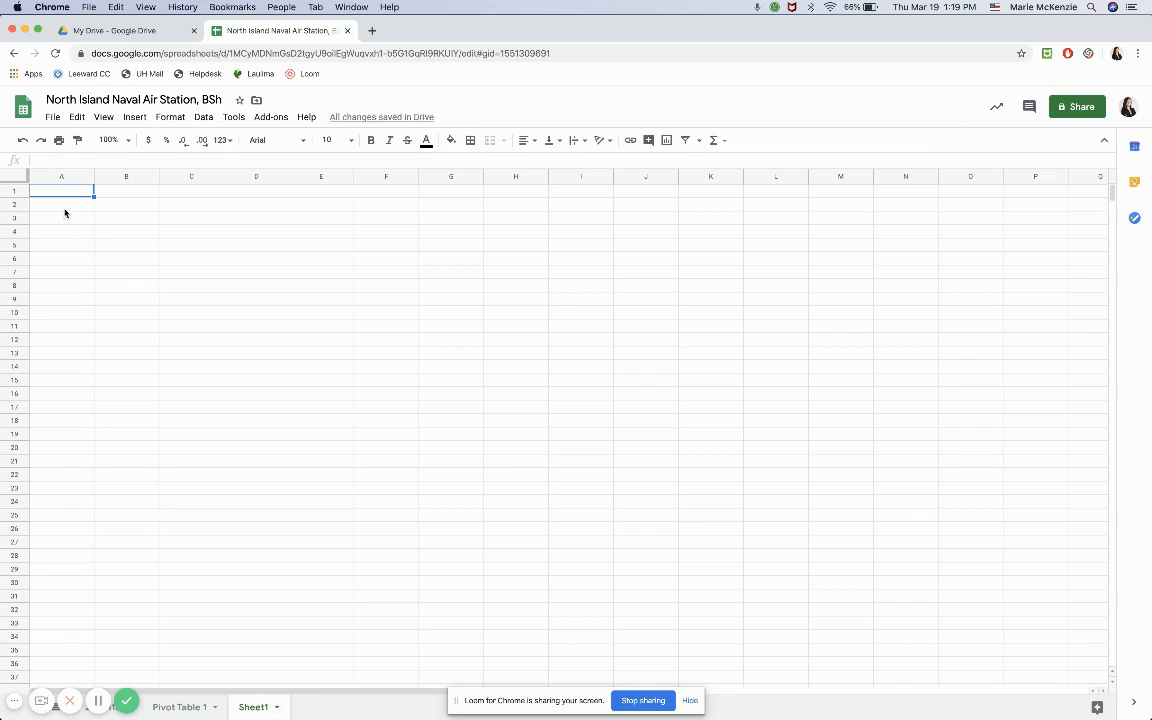
pyautogui.click(64, 209)
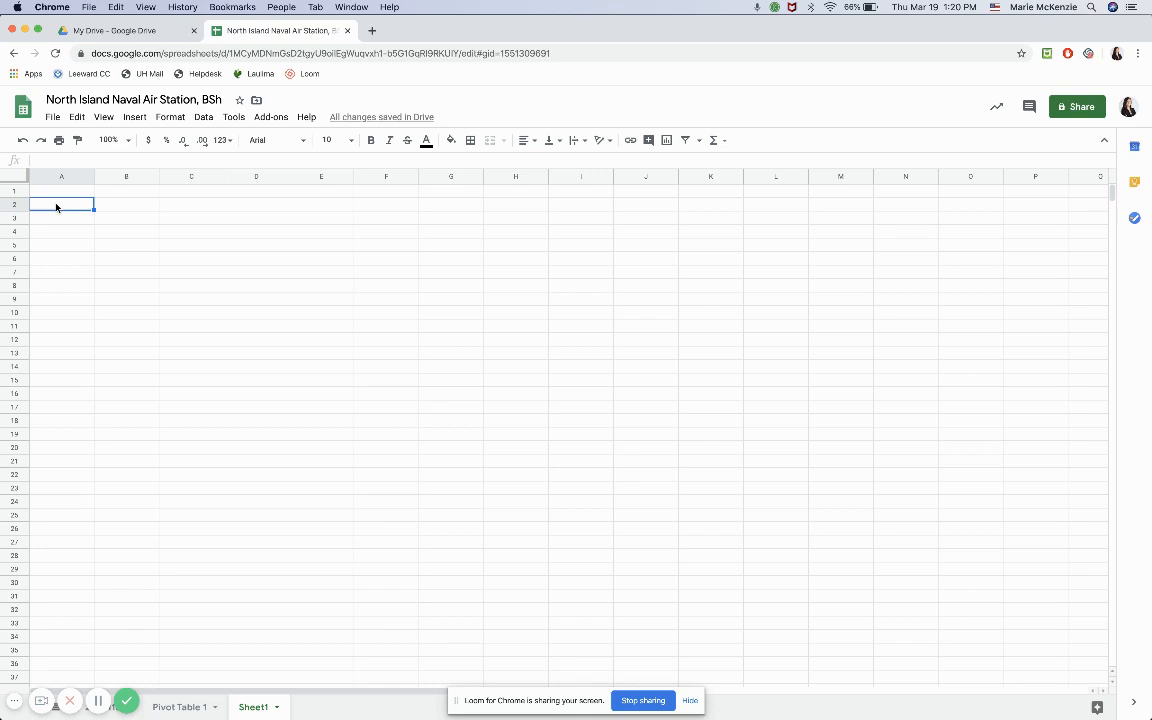
pyautogui.press('cmd+v')
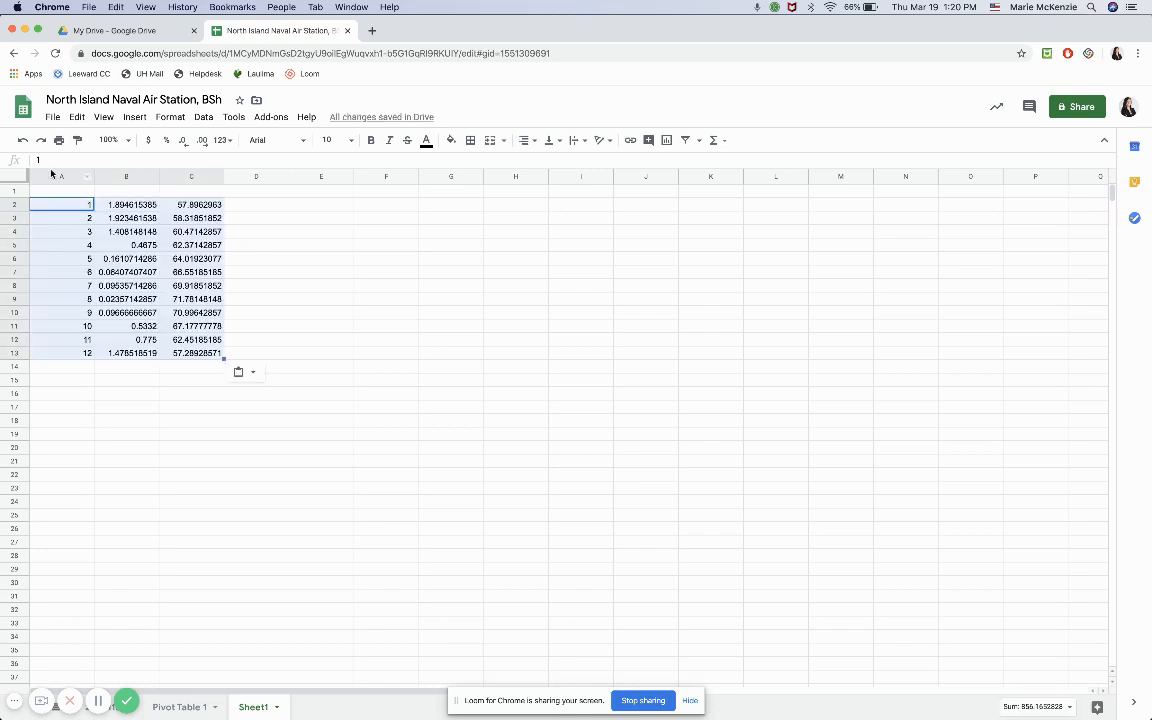
# - Enter the column headers "Month", "Rainfall (in)" and "Temperture (°F)" in cells A1 to C1
pyautogui.click(50, 188)
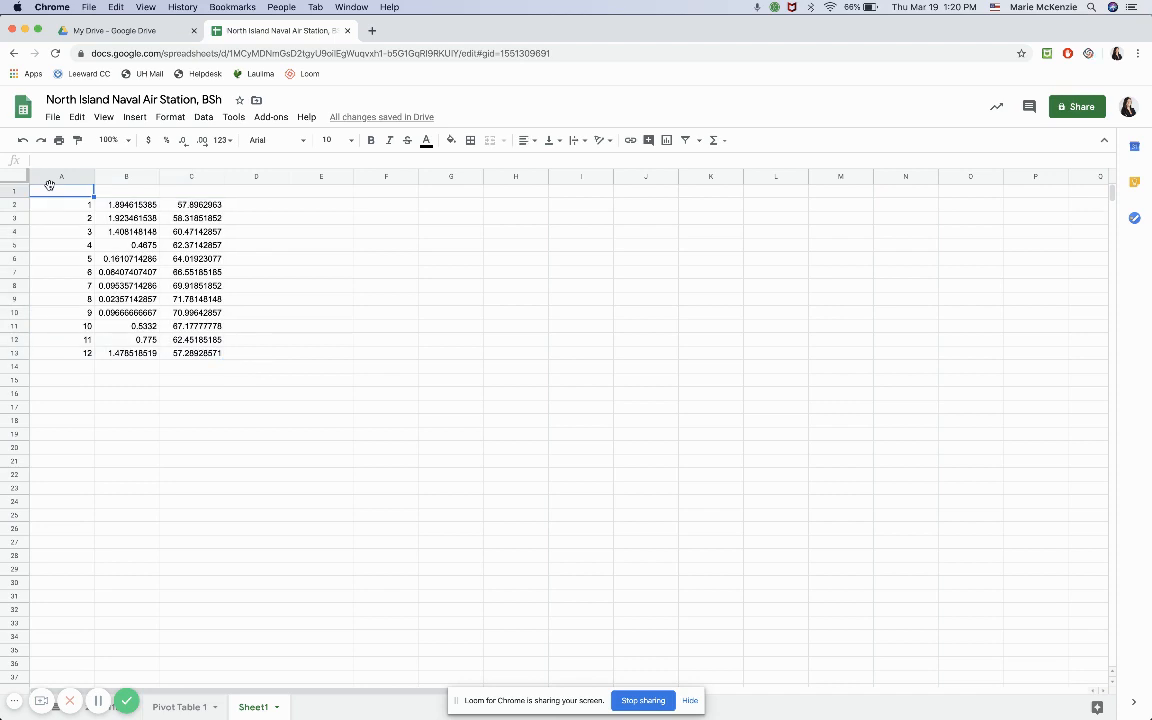
pyautogui.write('Month')
pyautogui.press('Tab')
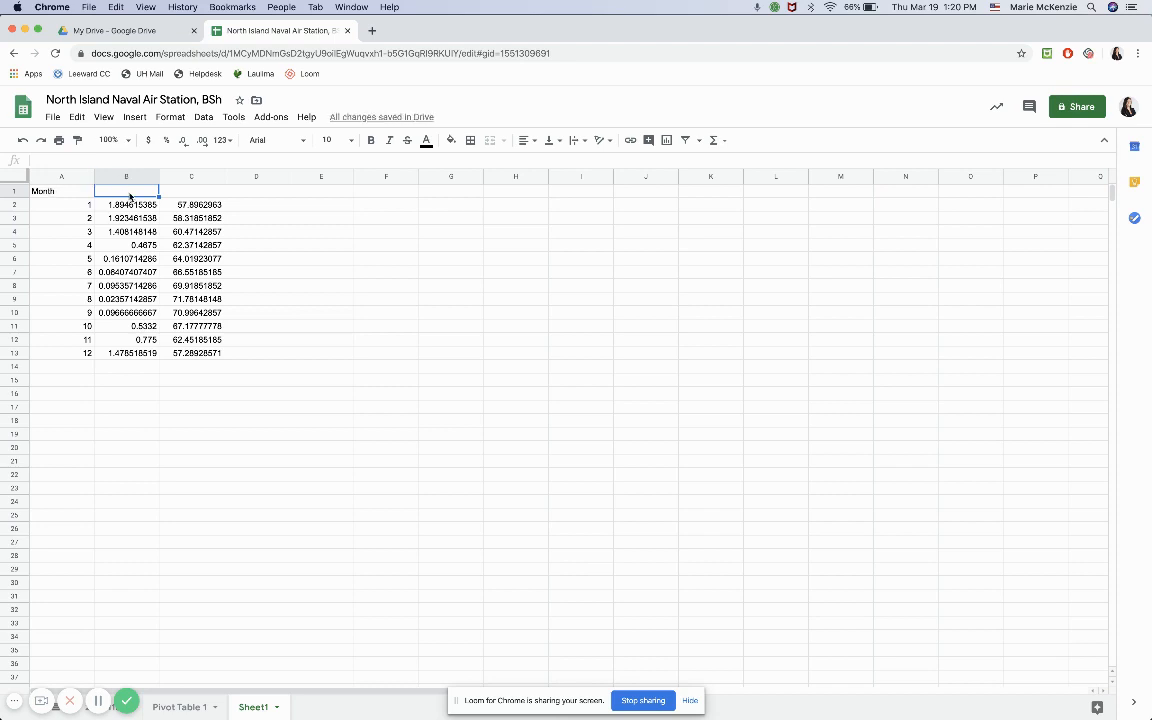
pyautogui.write('Rainfall')
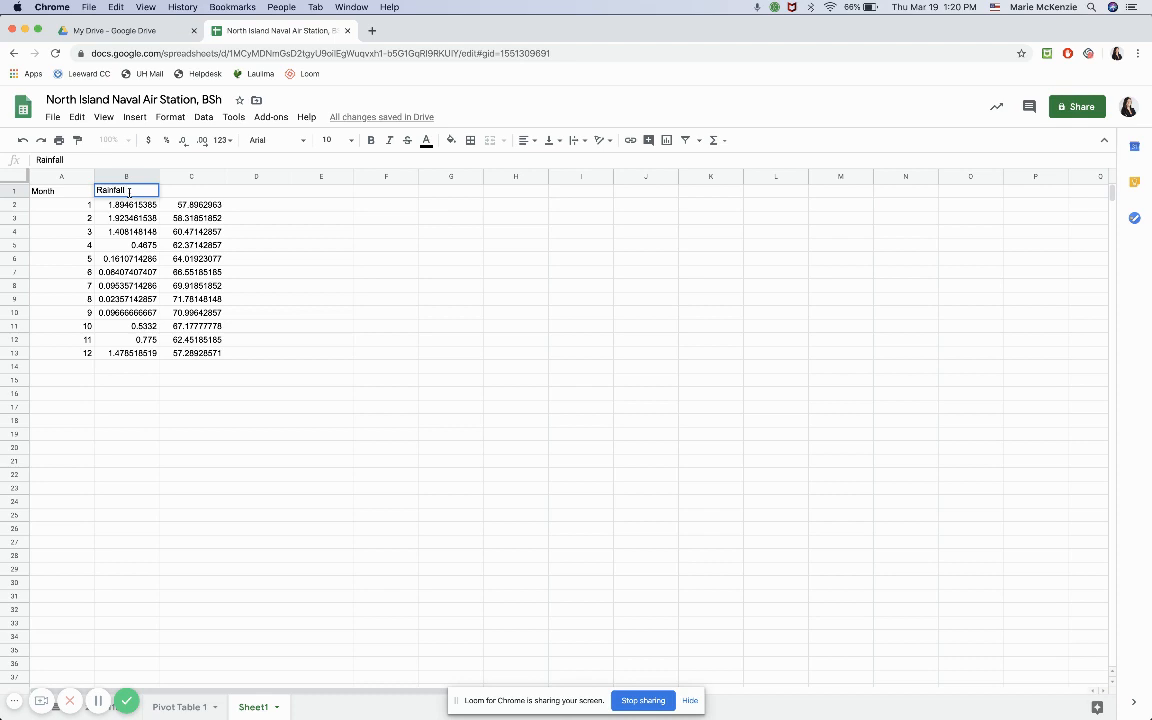
pyautogui.write('in')
pyautogui.click(194, 193)
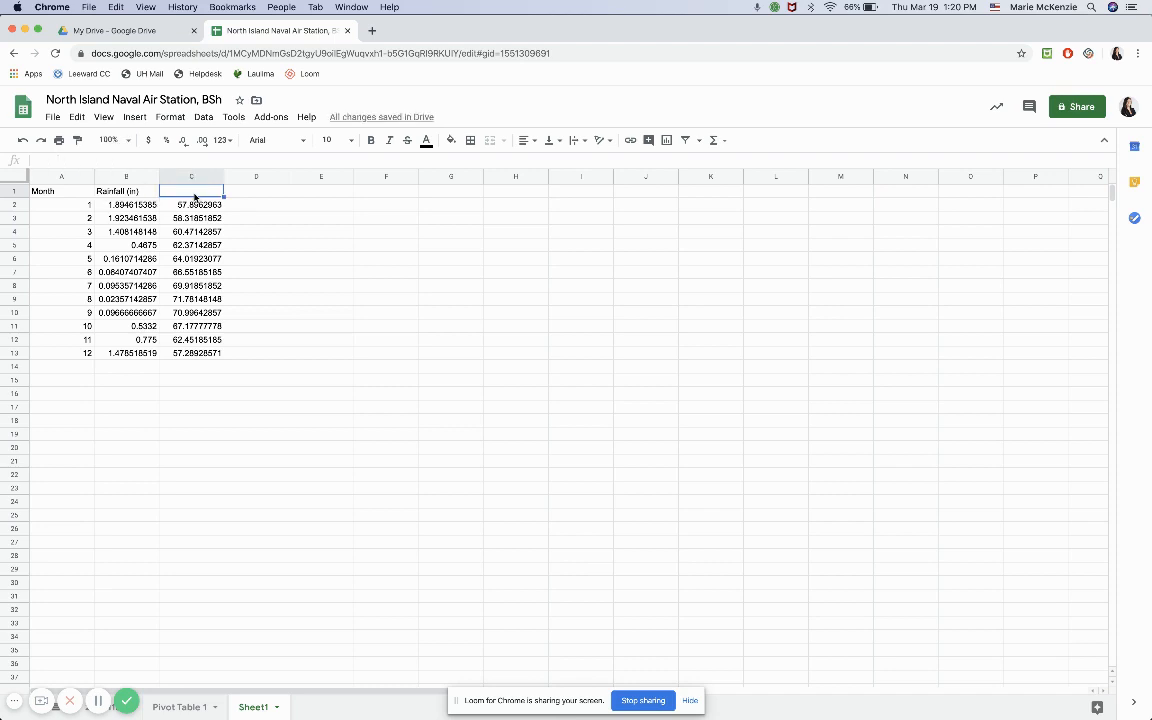
pyautogui.write('Temperture')
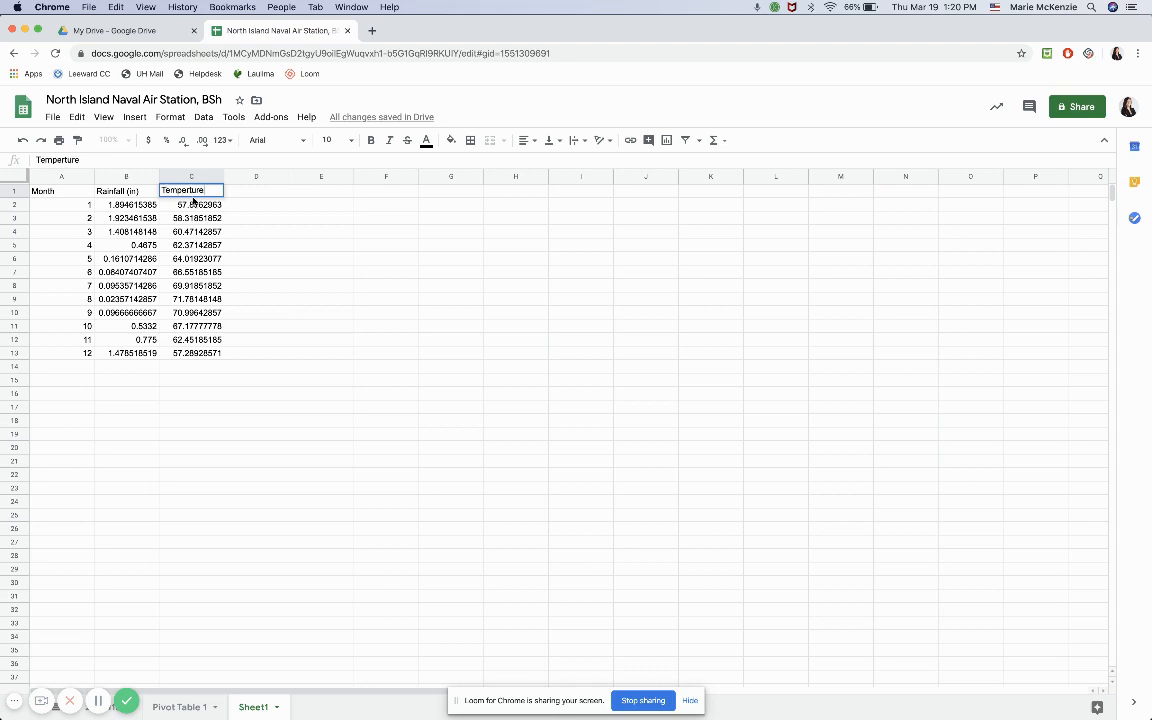
pyautogui.write(' (°F')
pyautogui.click(250, 245)
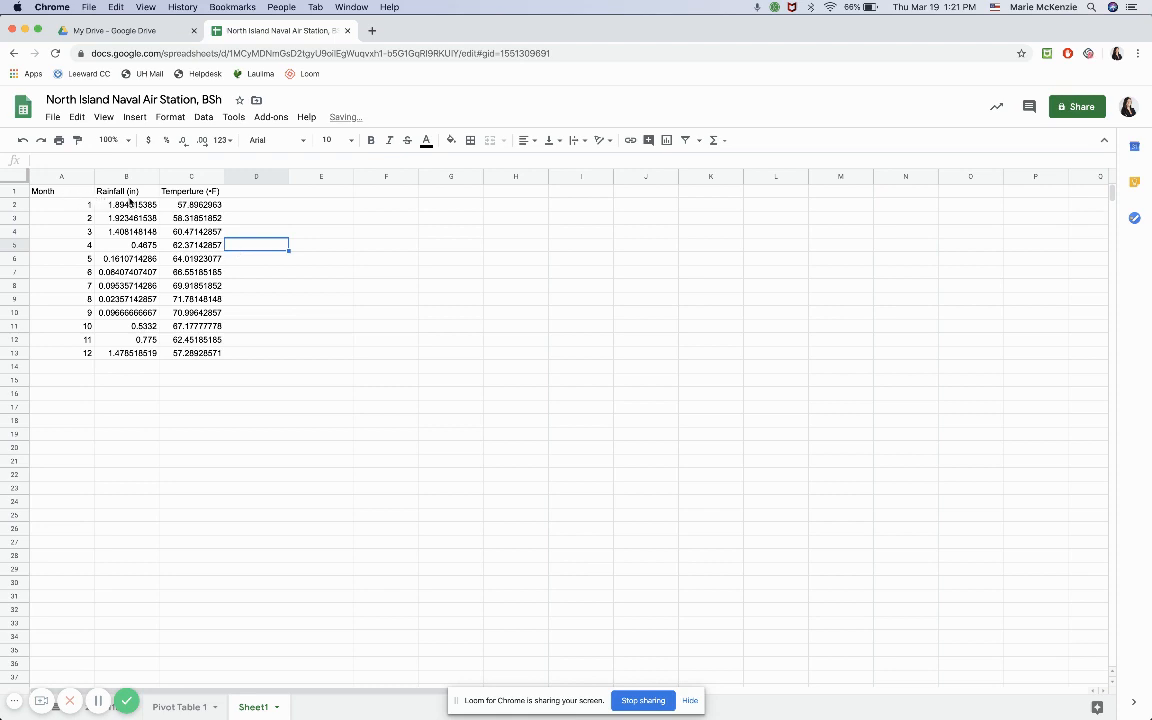
# - Replace the month numbers in A2:A13 with Jan to Dec by entering Jan and Feb and autofilling the rest
pyautogui.click(70, 210)
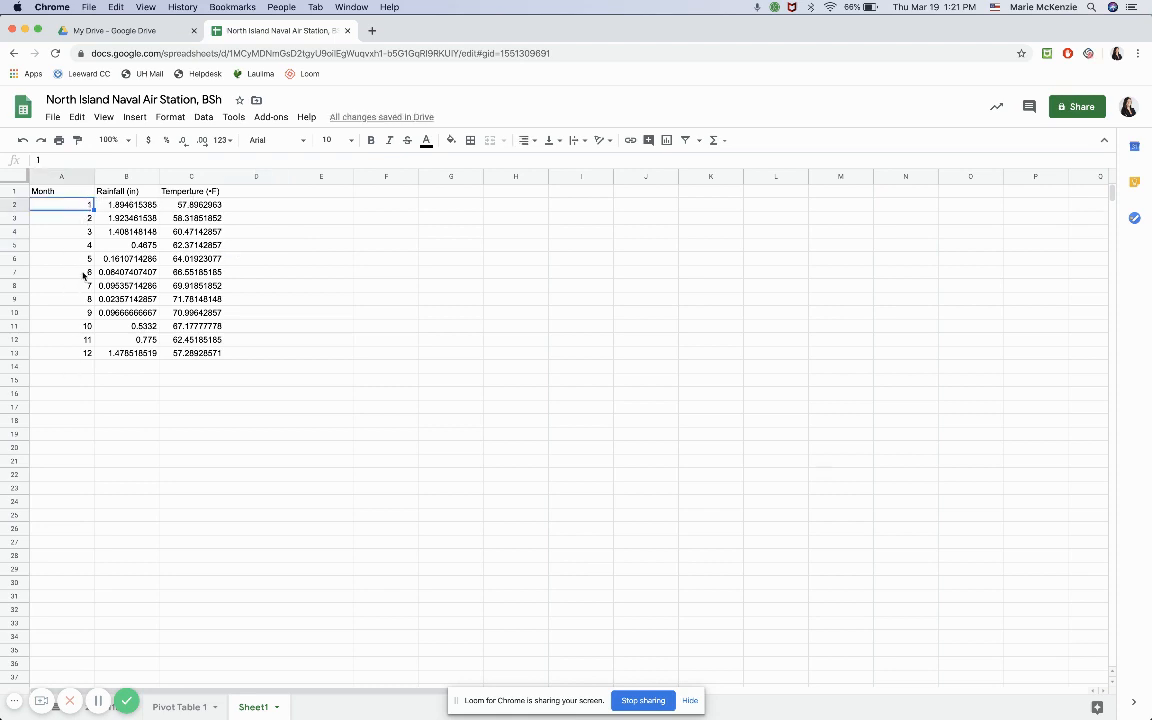
pyautogui.write('Jan')
pyautogui.click(78, 218)
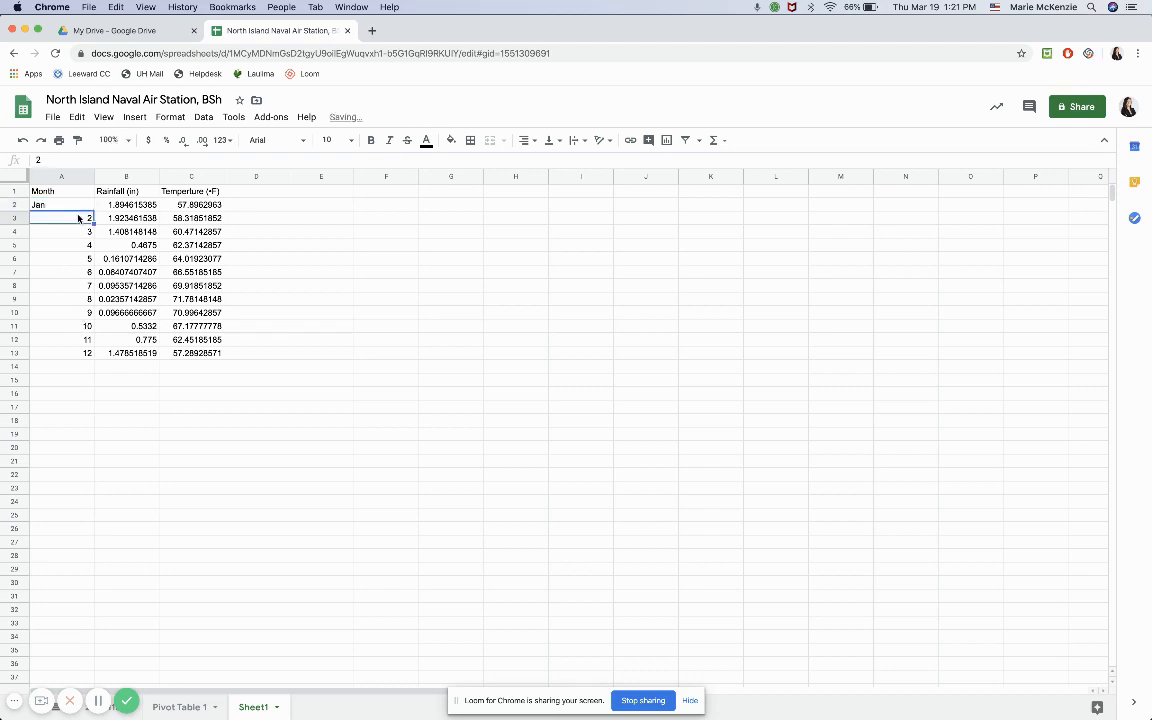
pyautogui.write('Feb')
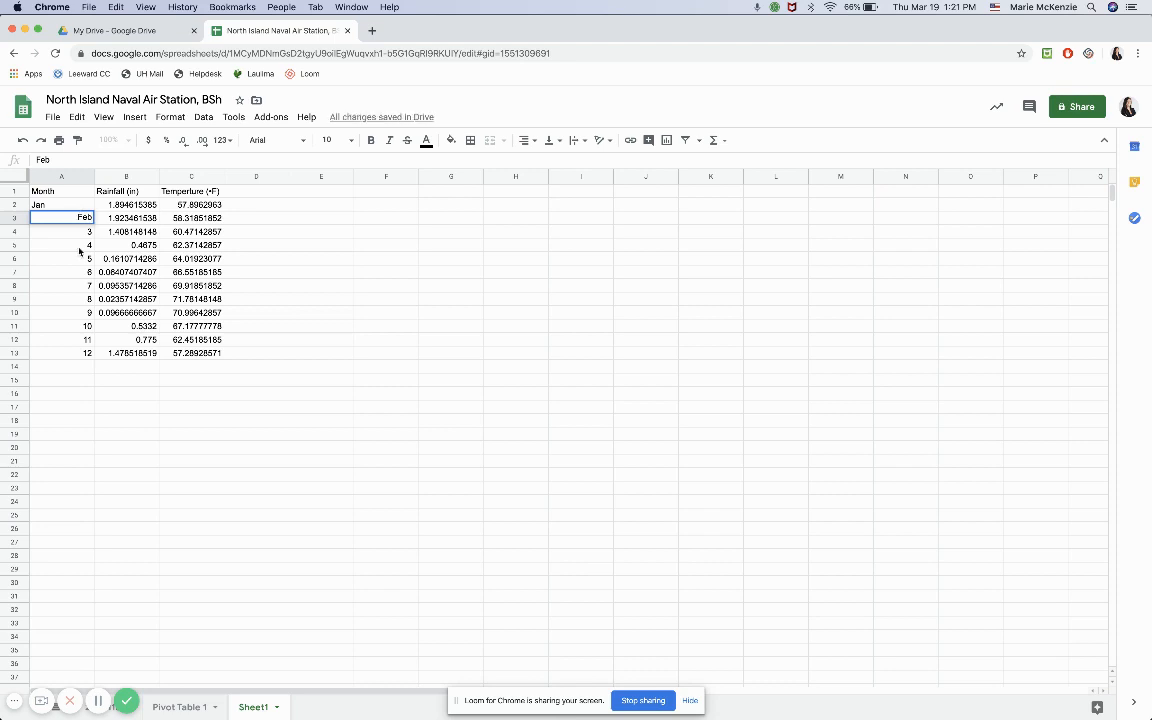
pyautogui.click(80, 251)
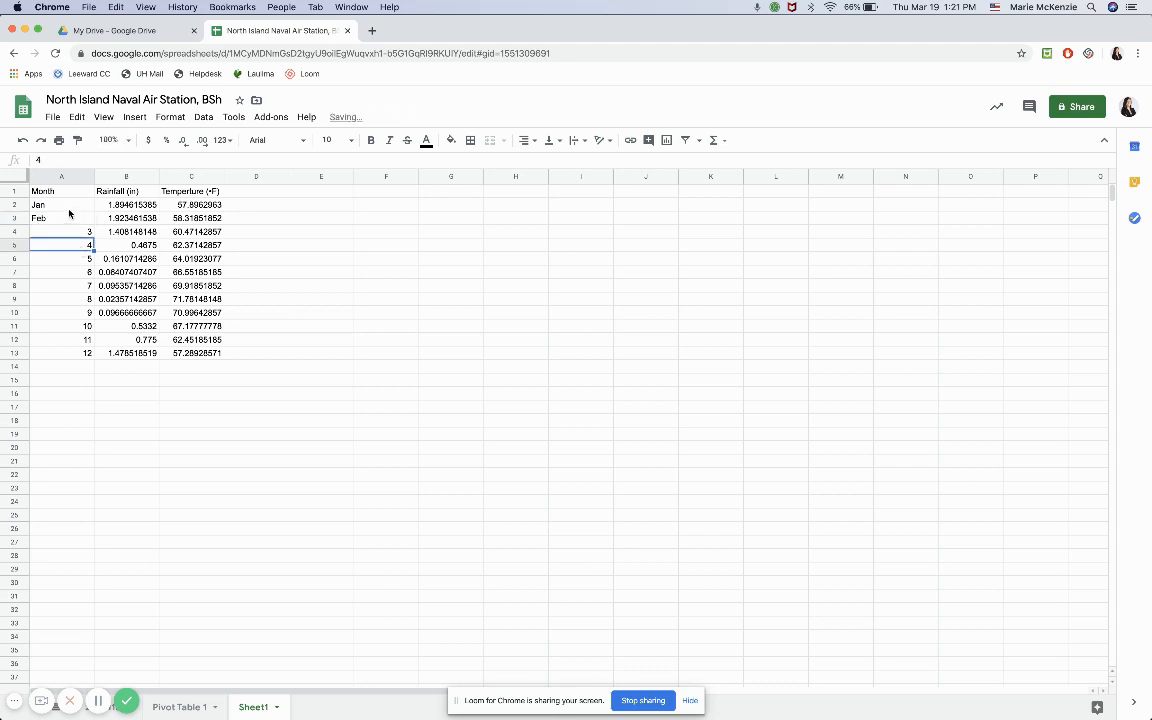
pyautogui.click(66, 205)
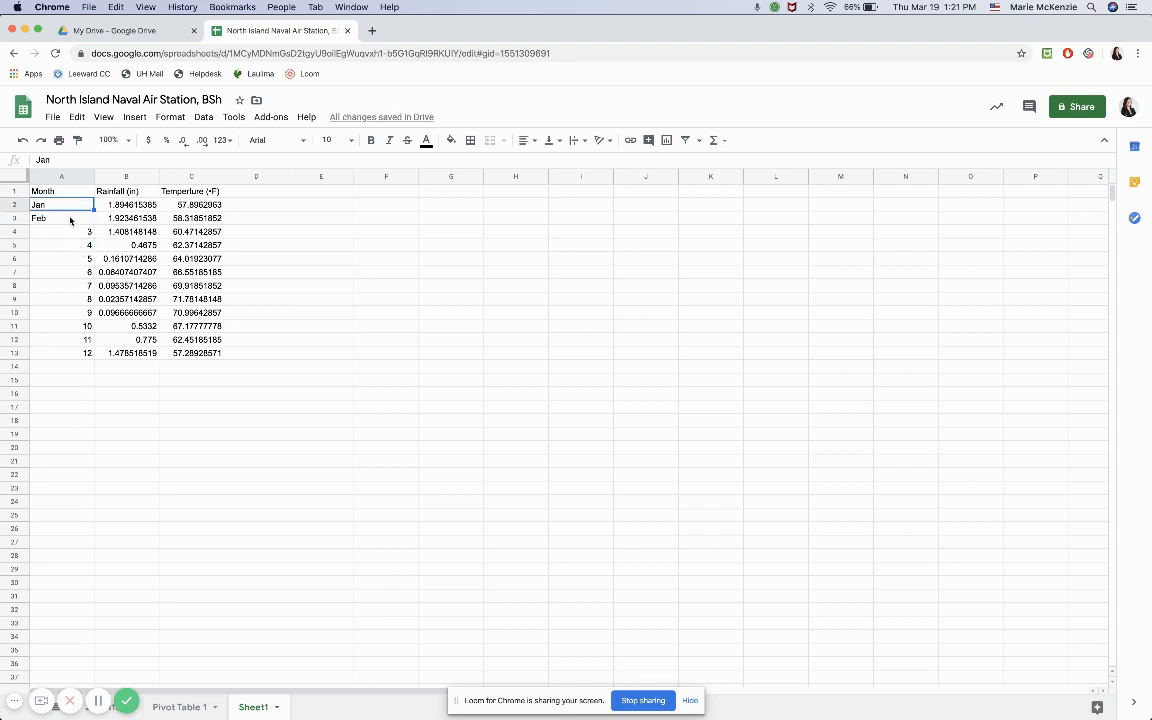
pyautogui.press('Down')
pyautogui.moveTo(58, 205); pyautogui.dragTo(62, 220)
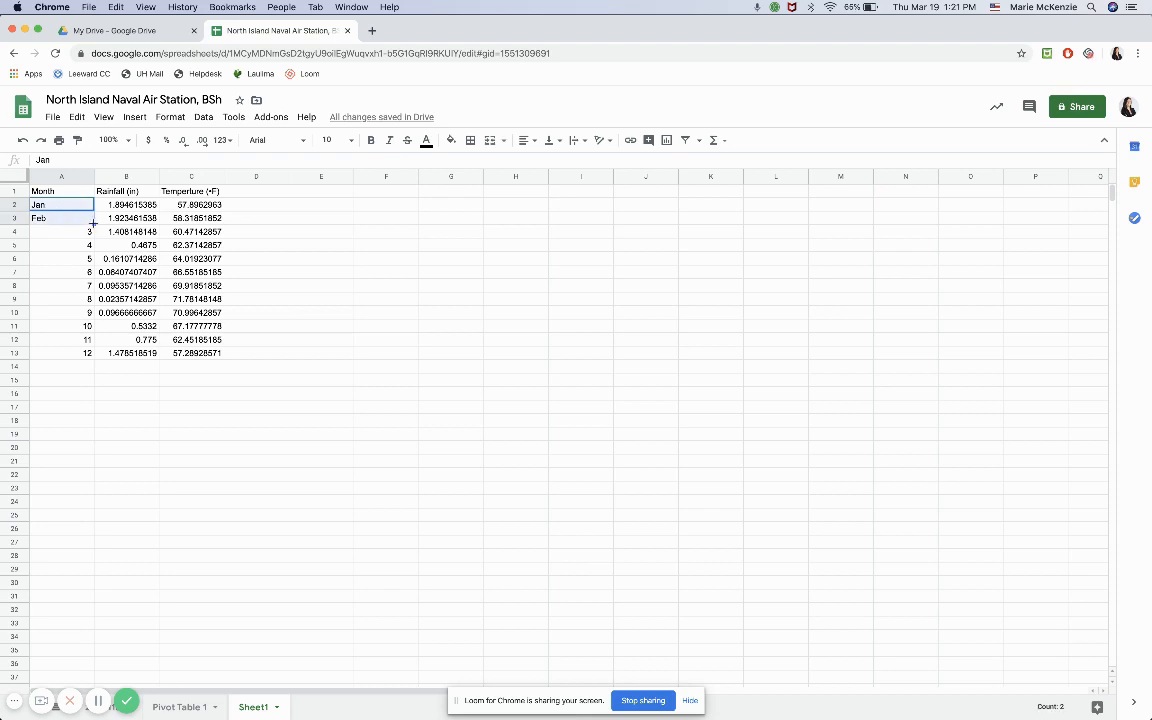
pyautogui.moveTo(92, 222); pyautogui.dragTo(97, 357)
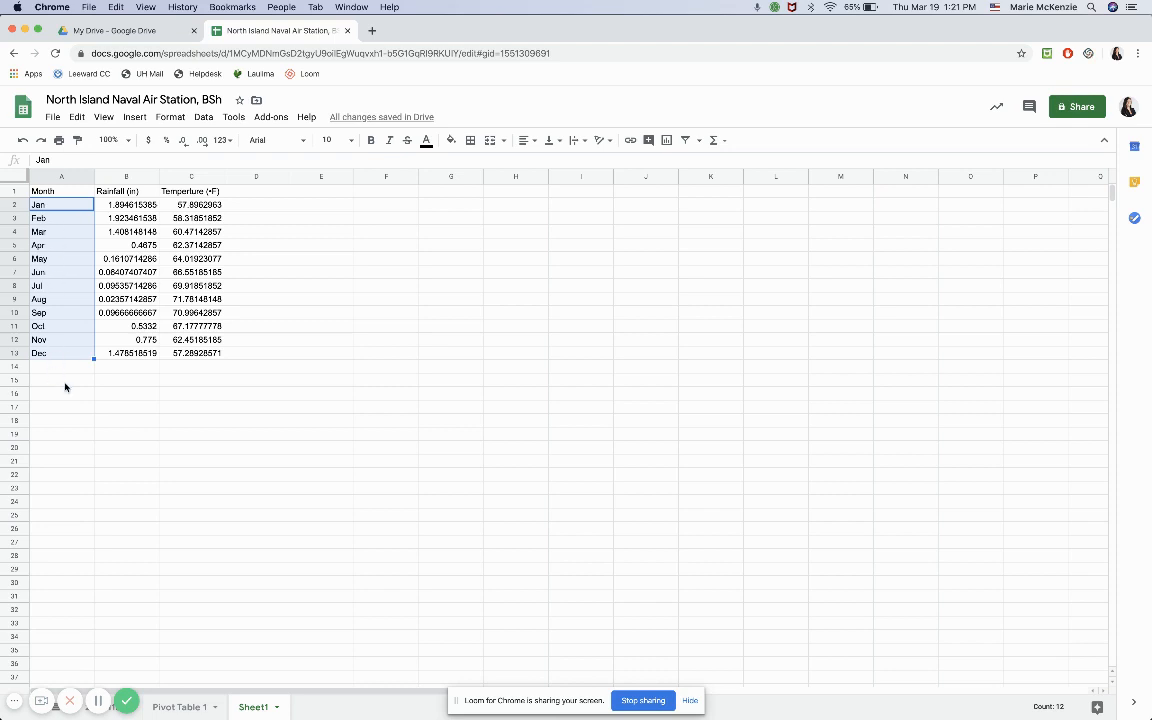
pyautogui.click(300, 384)
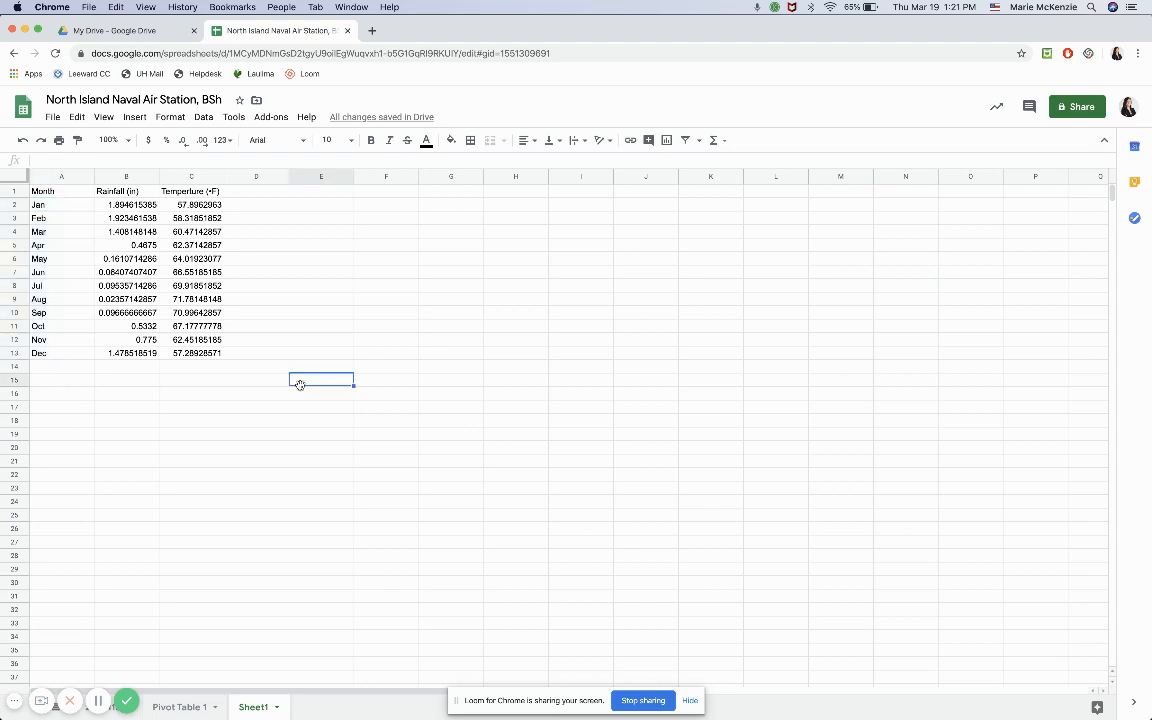
# - Insert a chart of the month, rainfall and temperature data in columns A to C and place it beside the table
pyautogui.click(360, 325)
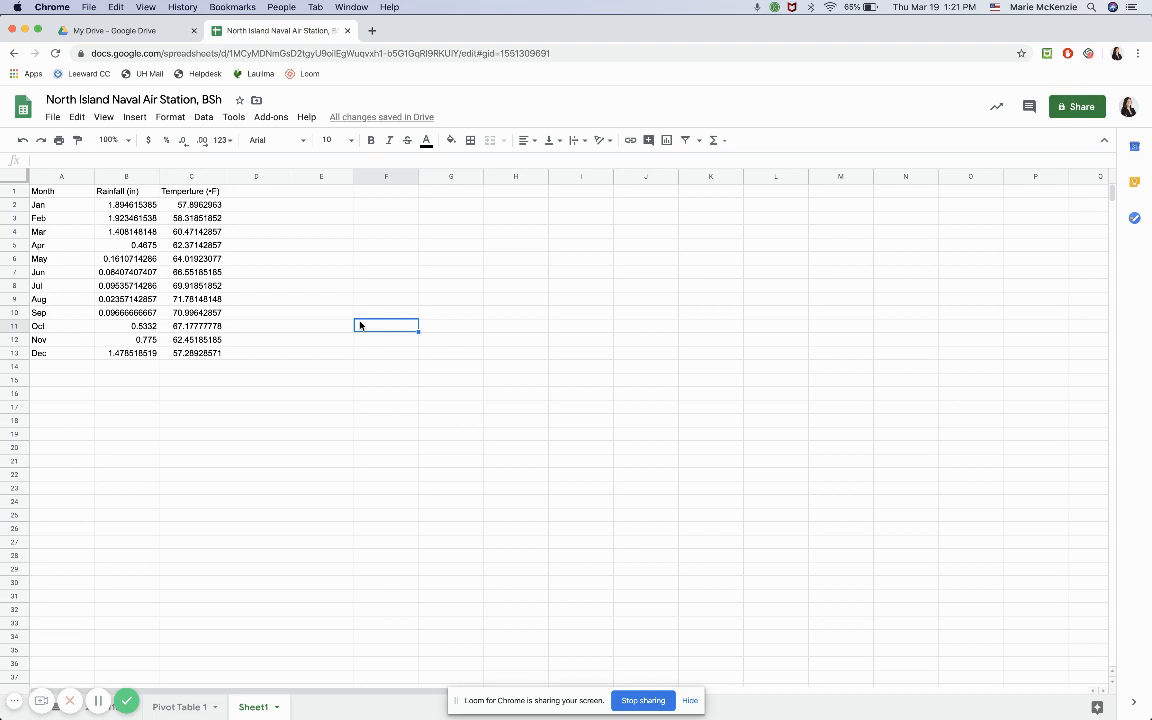
pyautogui.click(325, 299)
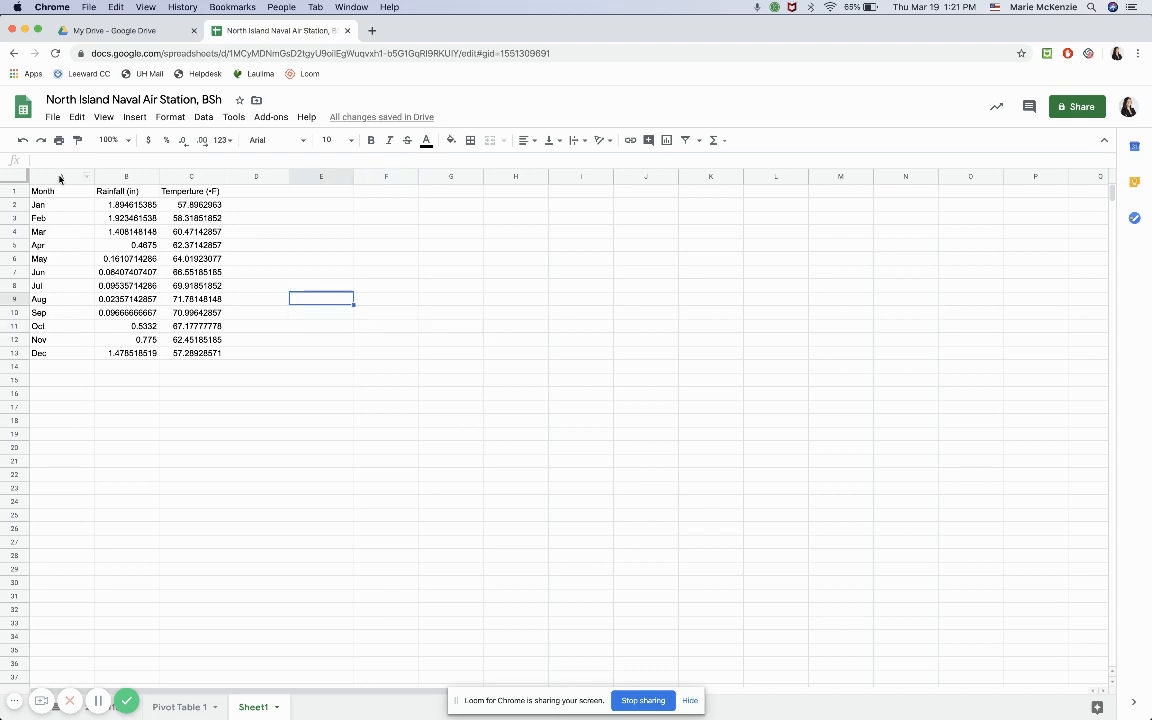
pyautogui.moveTo(59, 178); pyautogui.dragTo(186, 176)
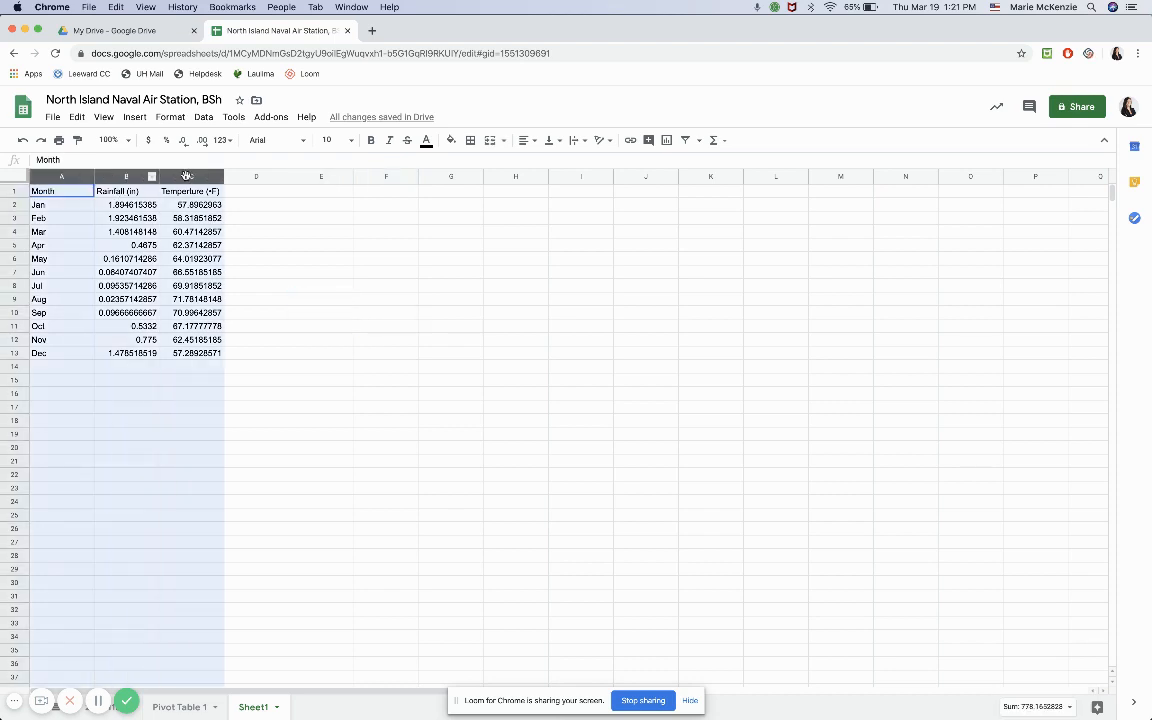
pyautogui.click(134, 117)
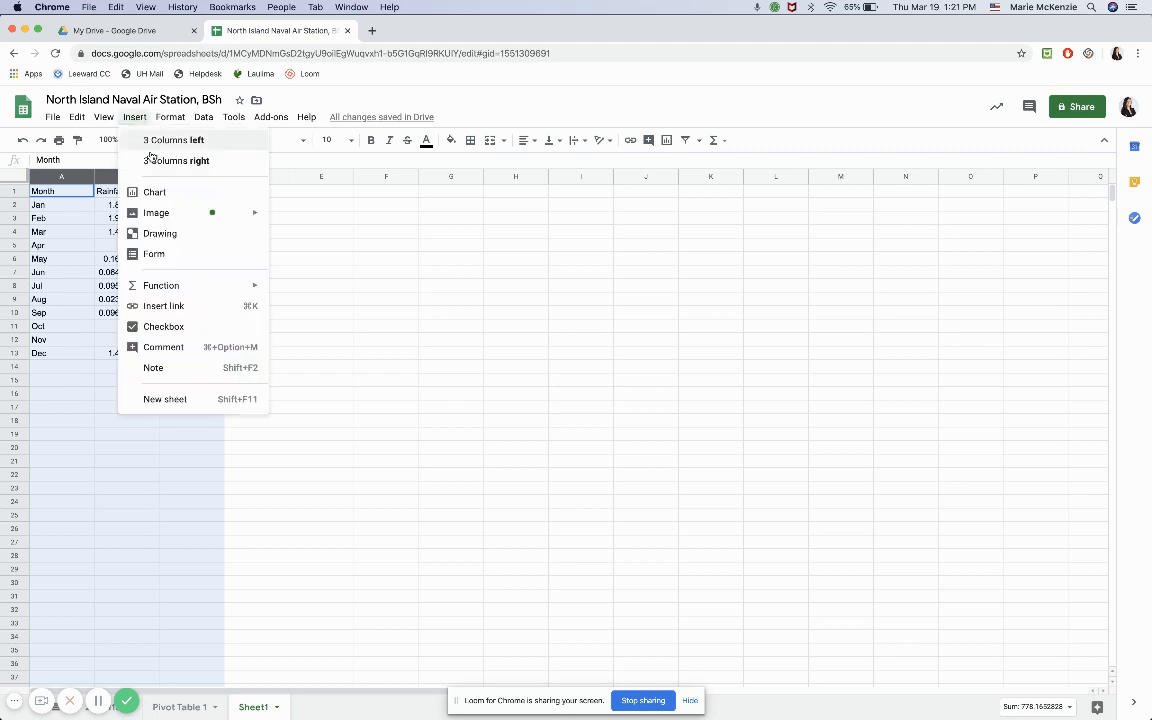
pyautogui.click(158, 192)
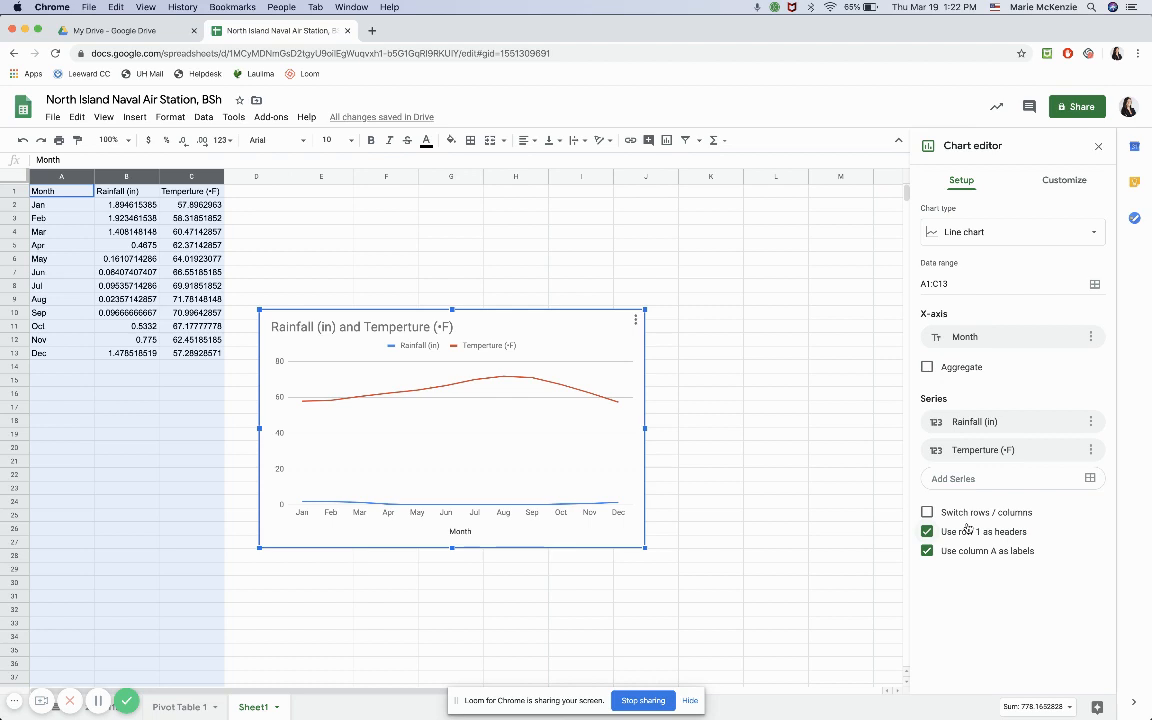
pyautogui.moveTo(613, 352); pyautogui.dragTo(625, 296)
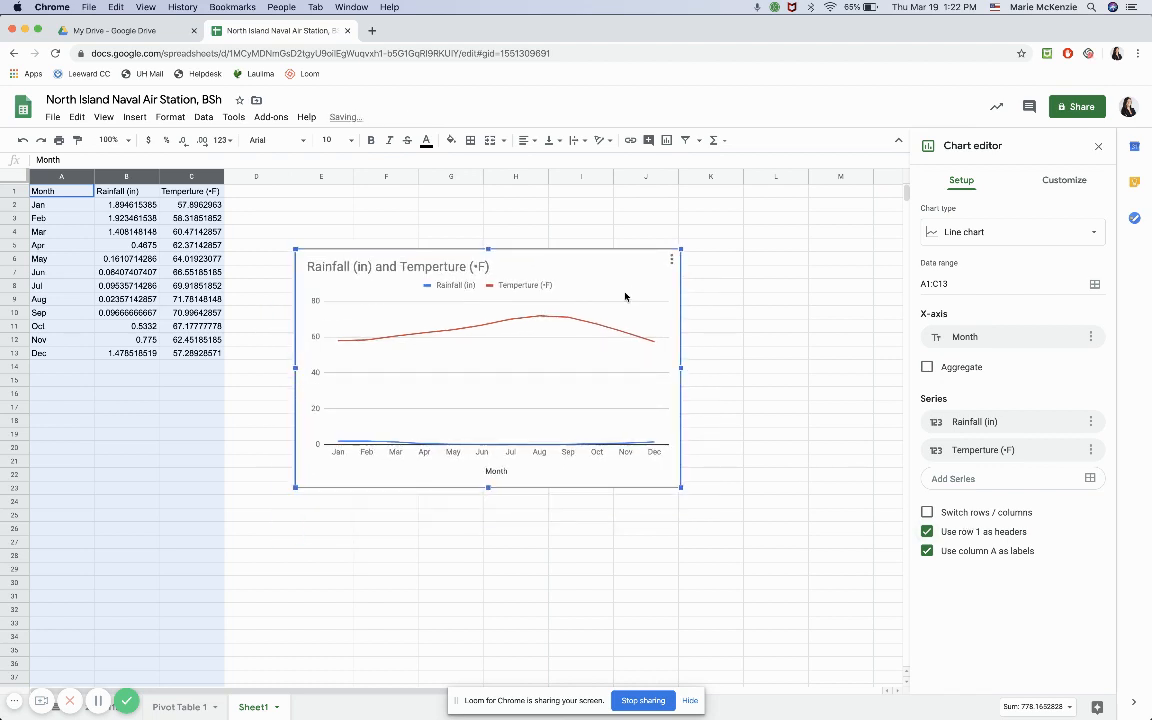
# - Change the chart type from a line chart to a combo chart
pyautogui.click(990, 238)
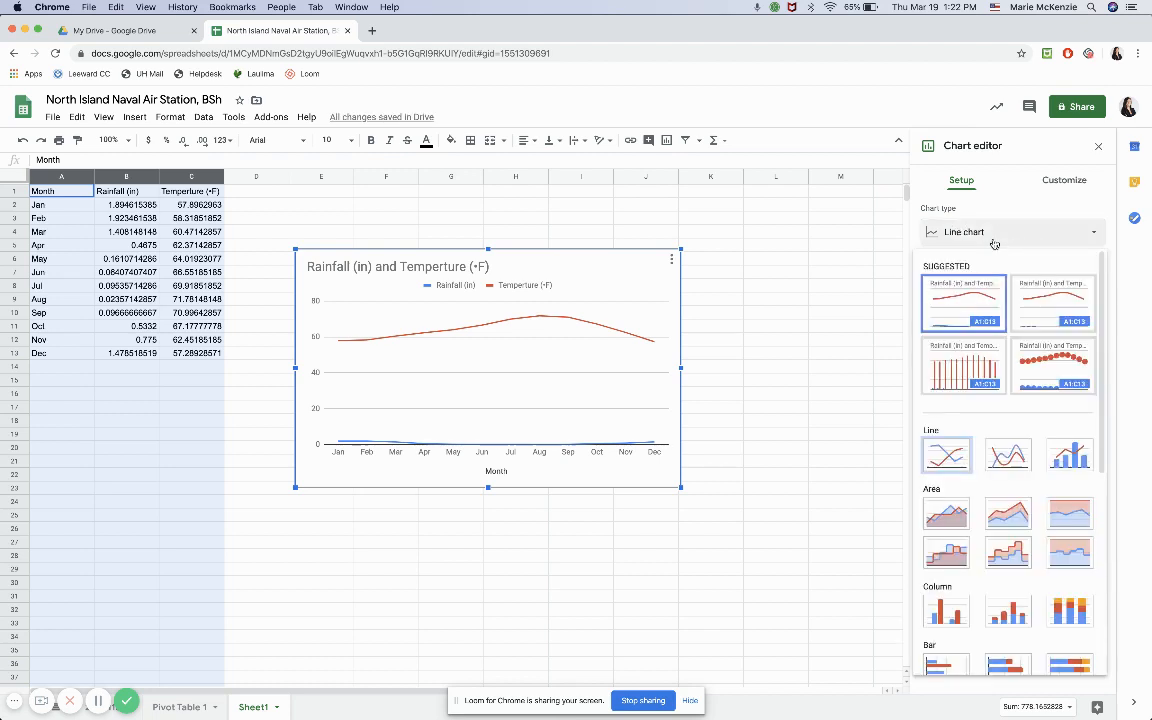
pyautogui.click(1072, 458)
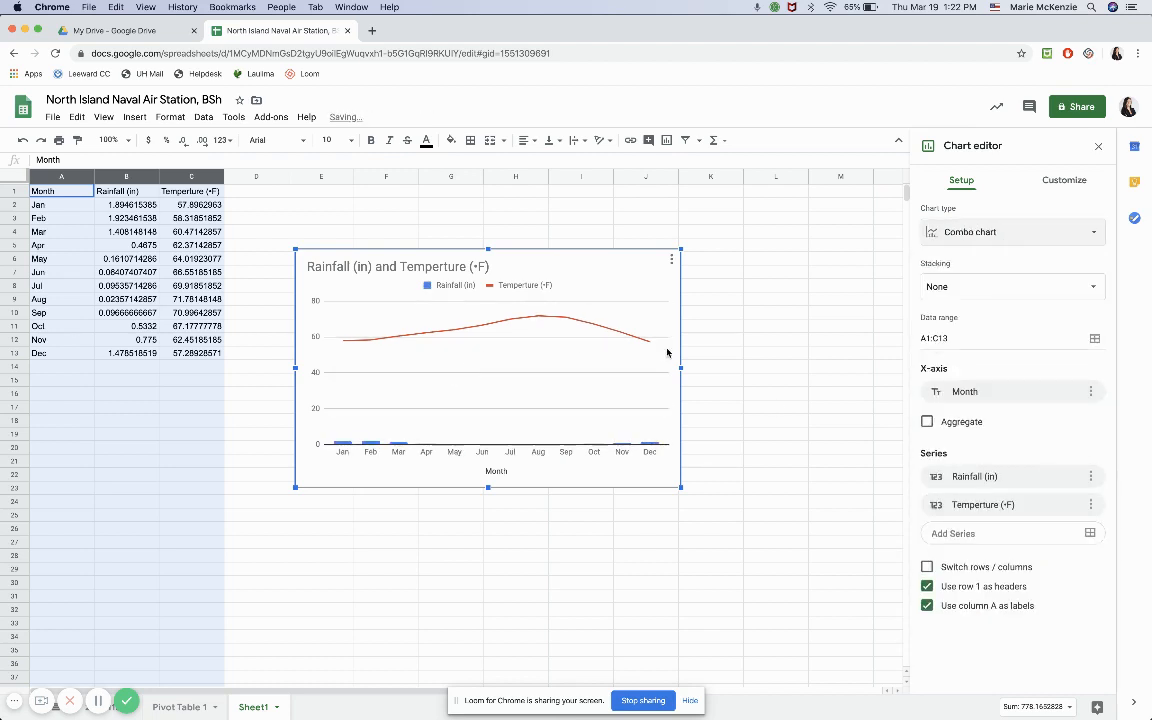
pyautogui.click(980, 226)
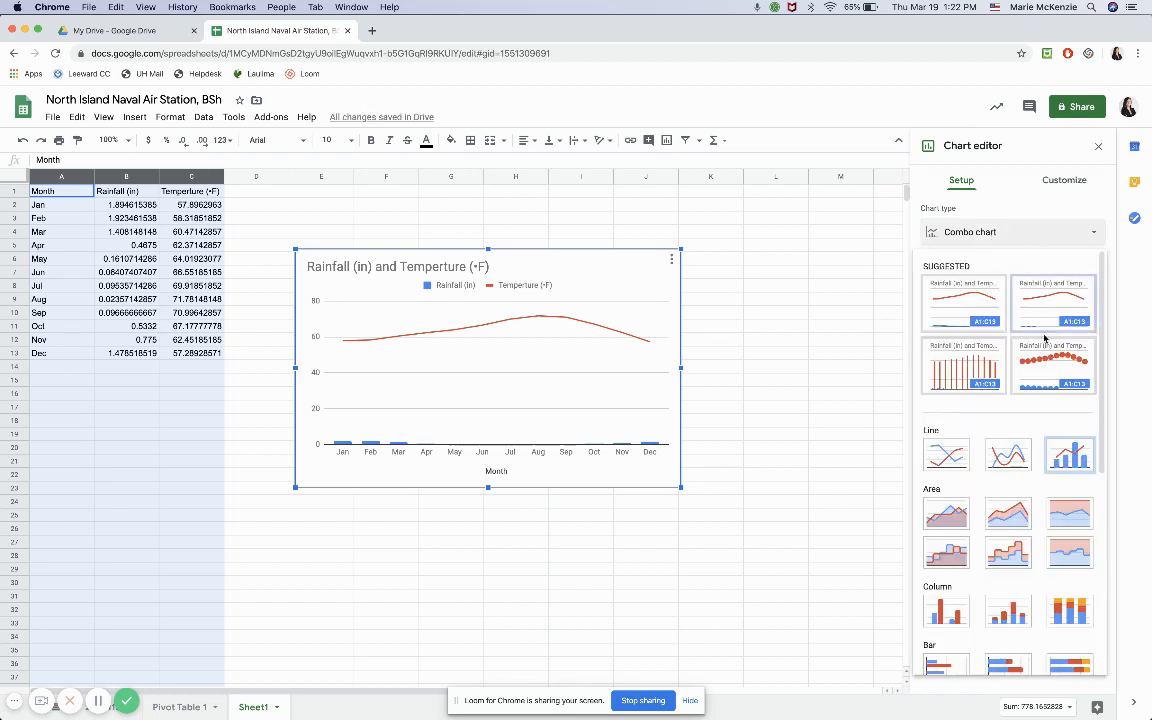
pyautogui.click(1066, 459)
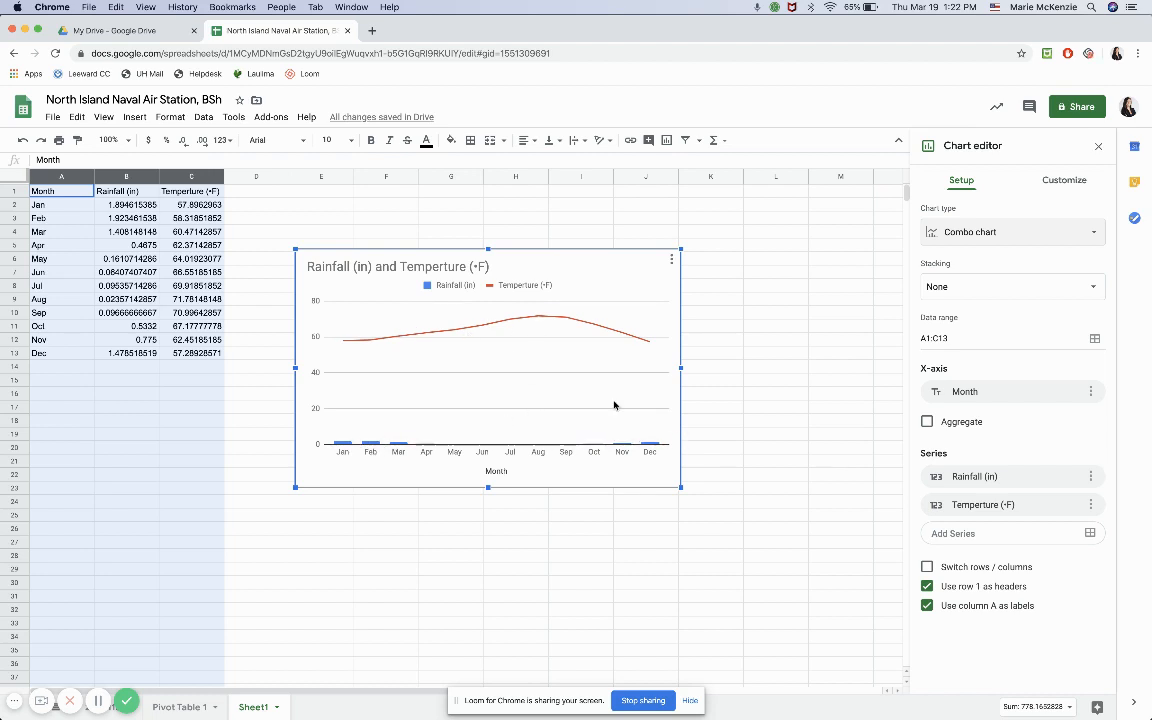
pyautogui.click(650, 445)
# - Assign the Rainfall (in) series of the combo chart to the right axis
pyautogui.click(1063, 186)
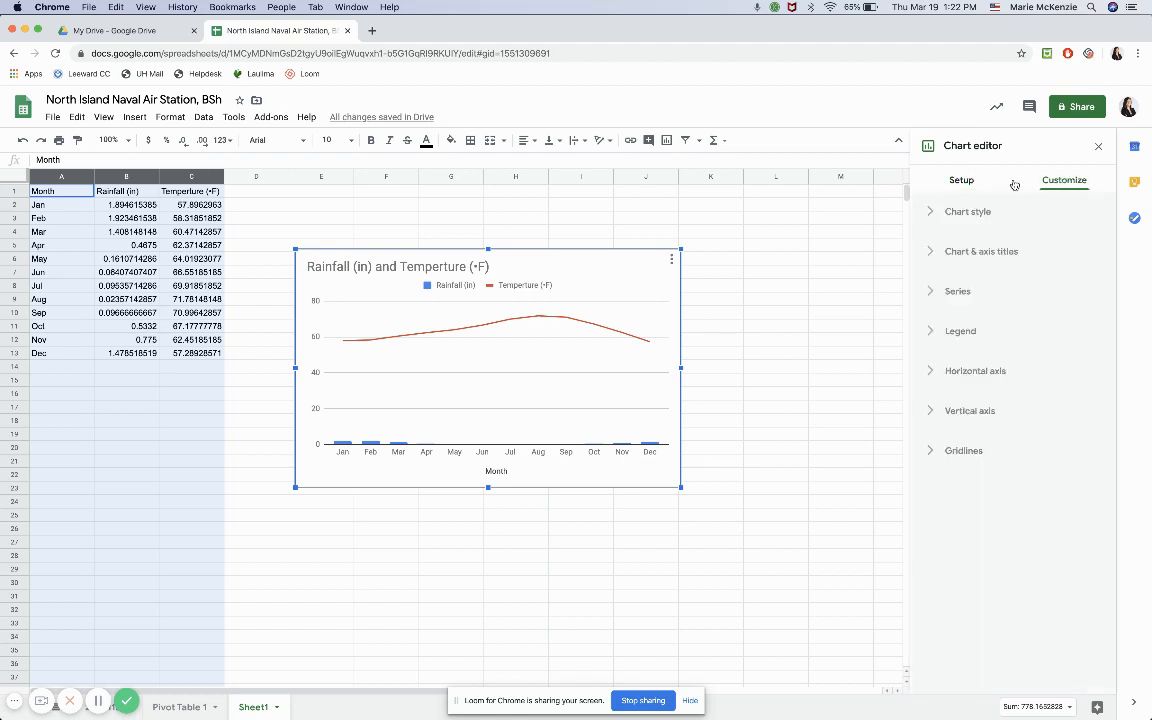
pyautogui.click(930, 294)
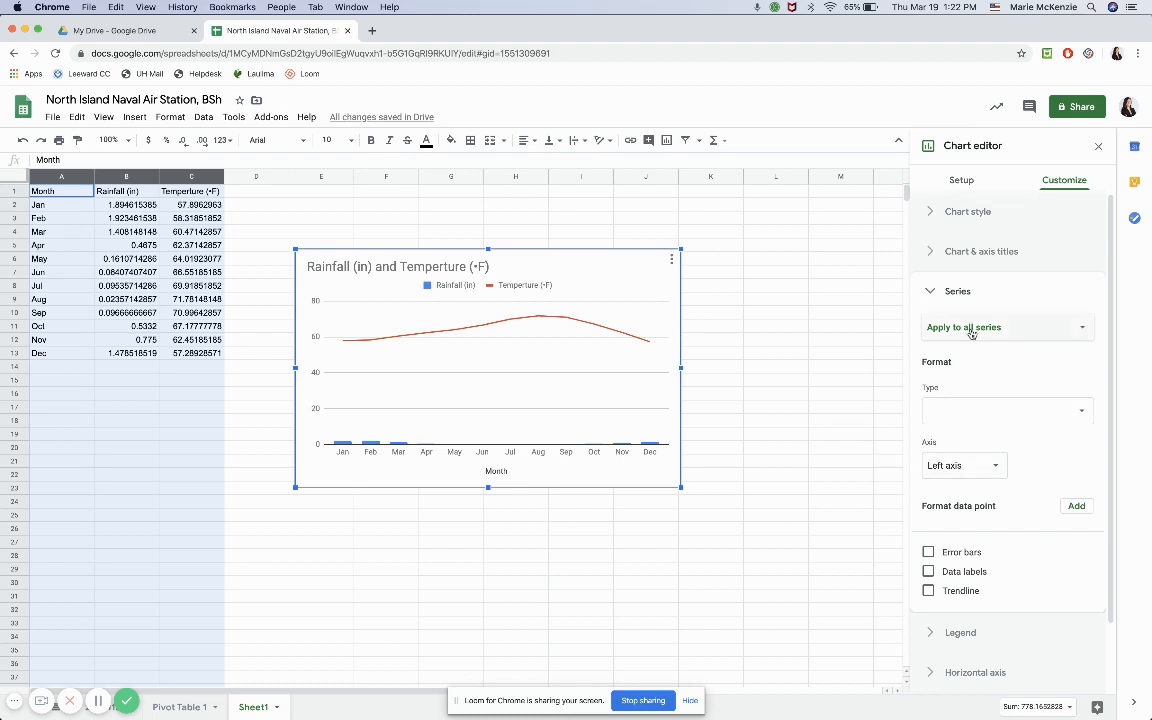
pyautogui.click(925, 329)
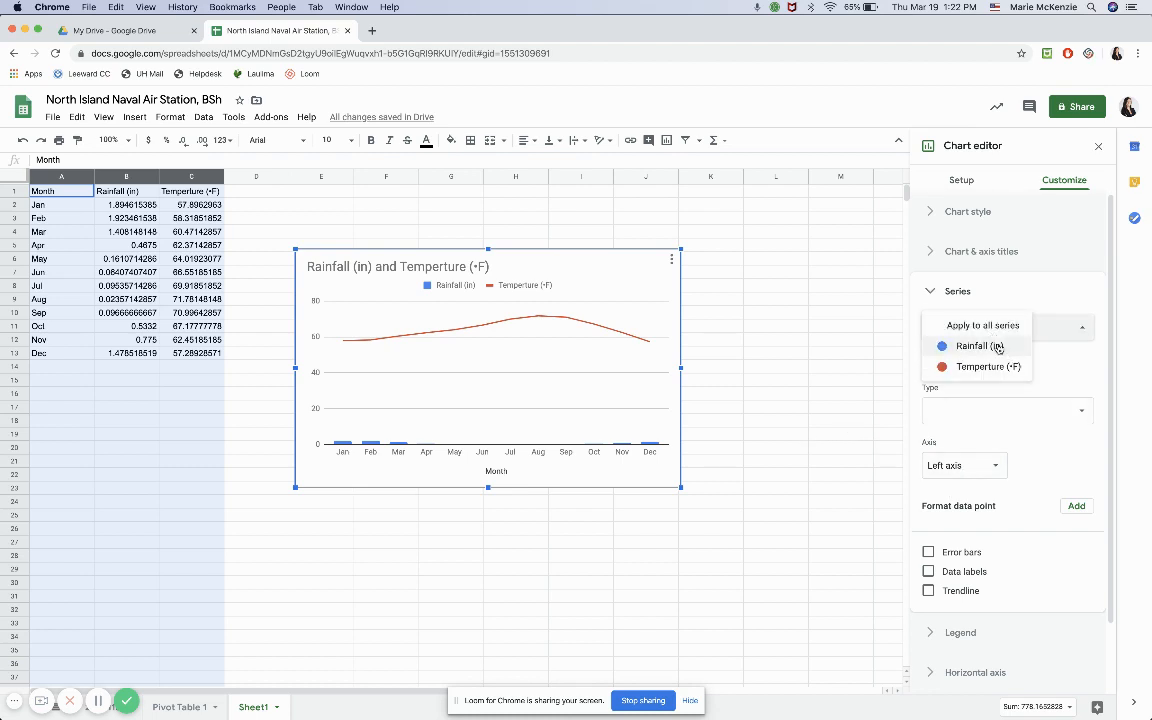
pyautogui.click(998, 348)
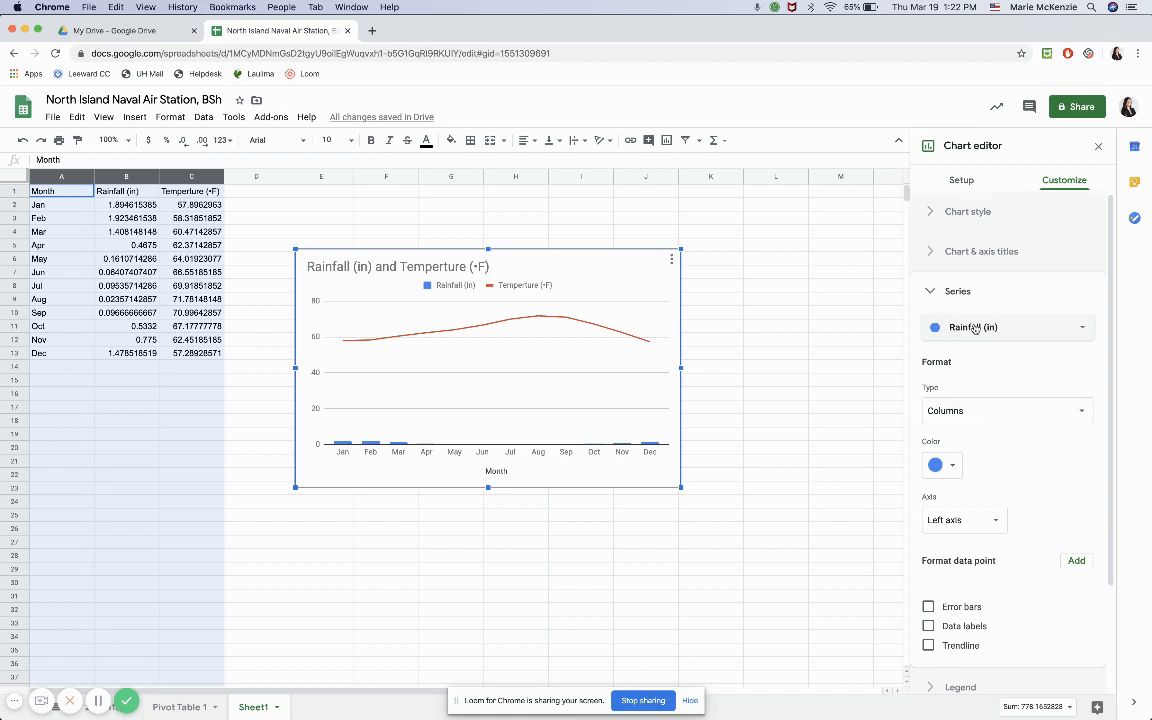
pyautogui.scroll(-2, 965, 500)
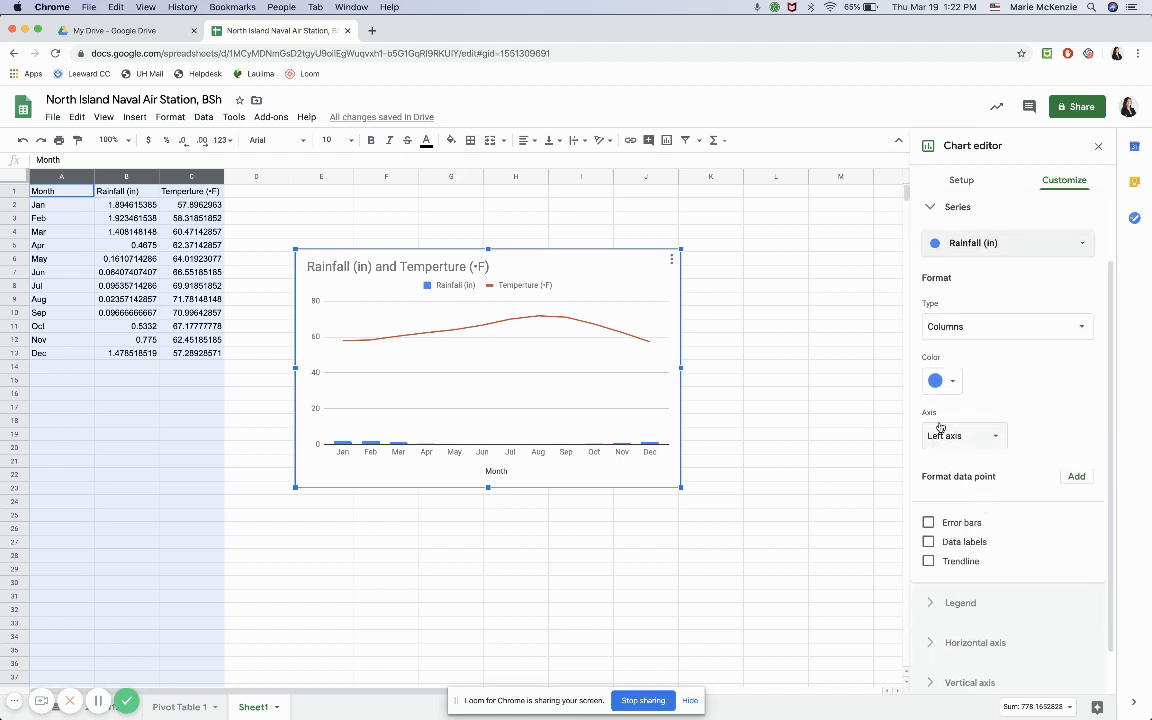
pyautogui.click(977, 440)
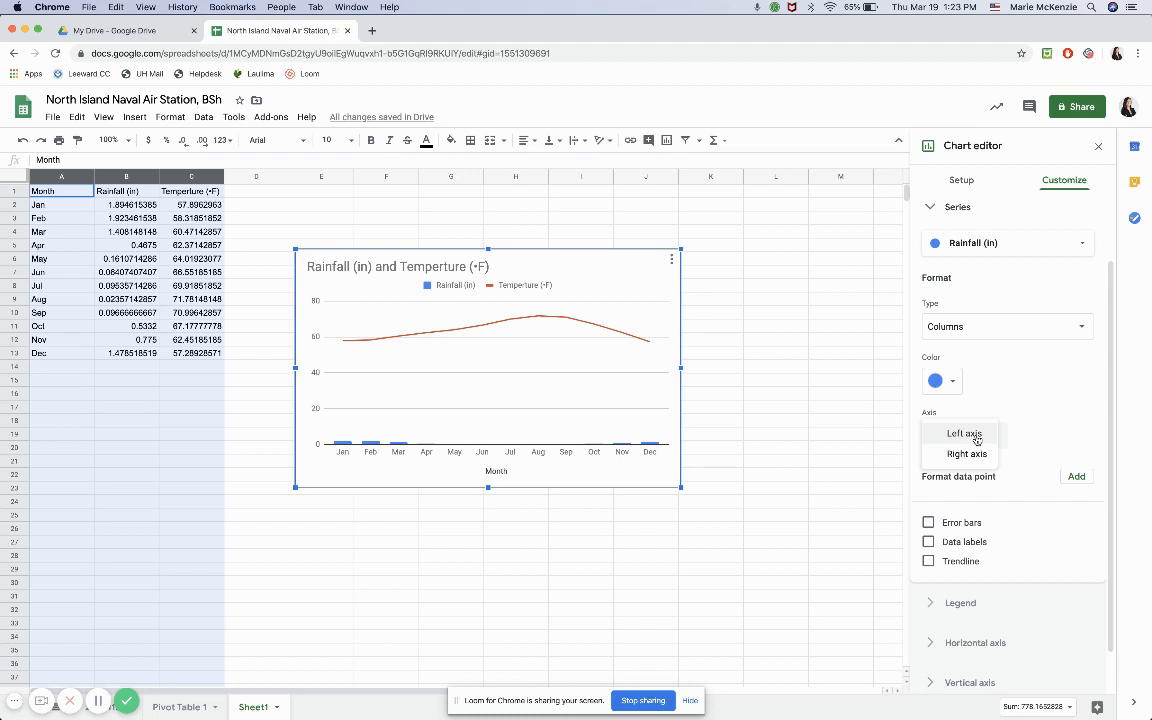
pyautogui.click(976, 457)
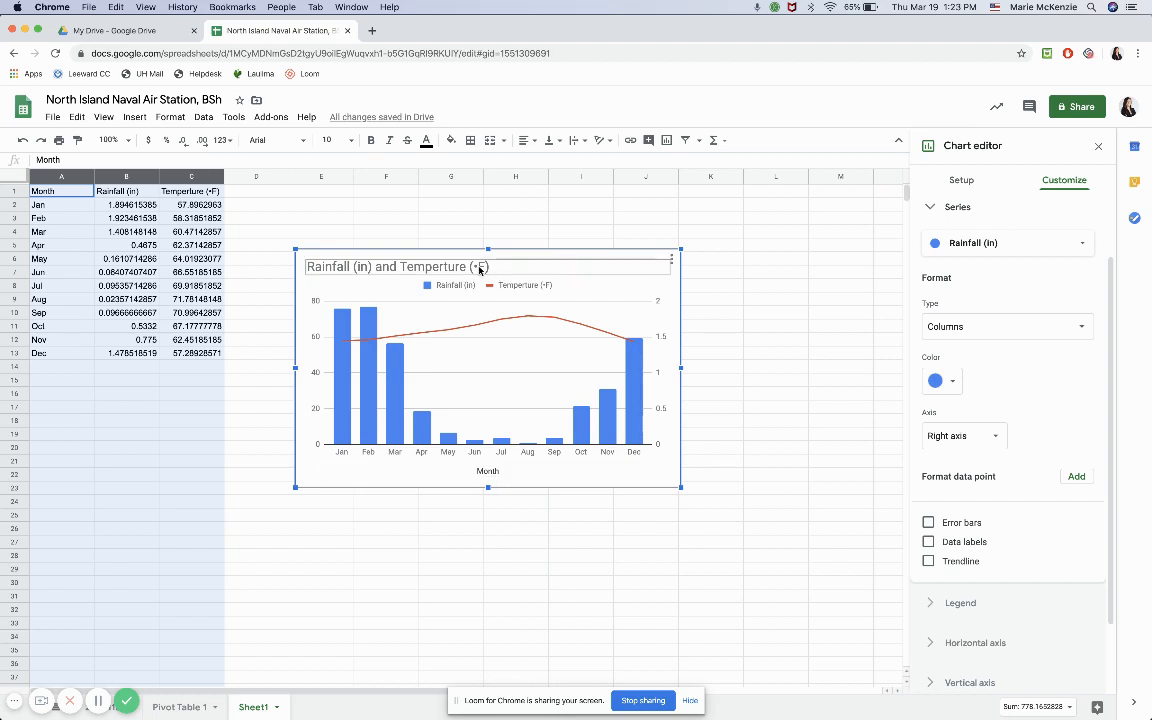
# - Replace the chart title with "North Island Naval Air Station, BSh"
pyautogui.scroll(-2, 1012, 520)
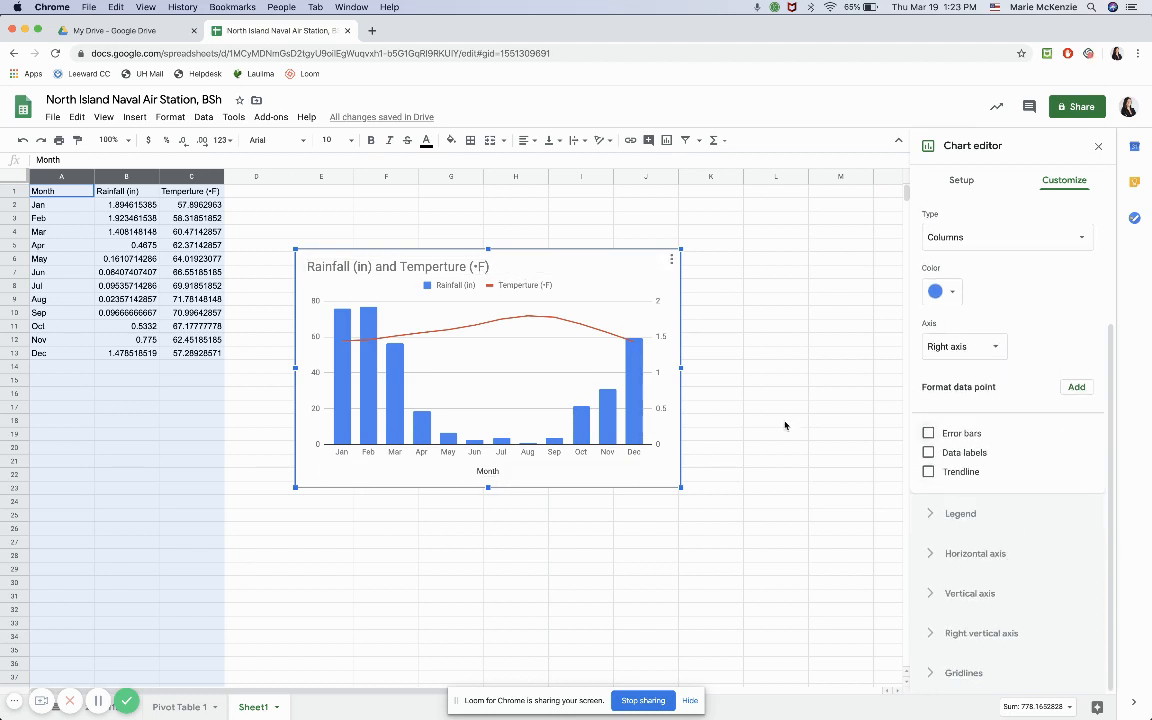
pyautogui.scroll(3, 1040, 400)
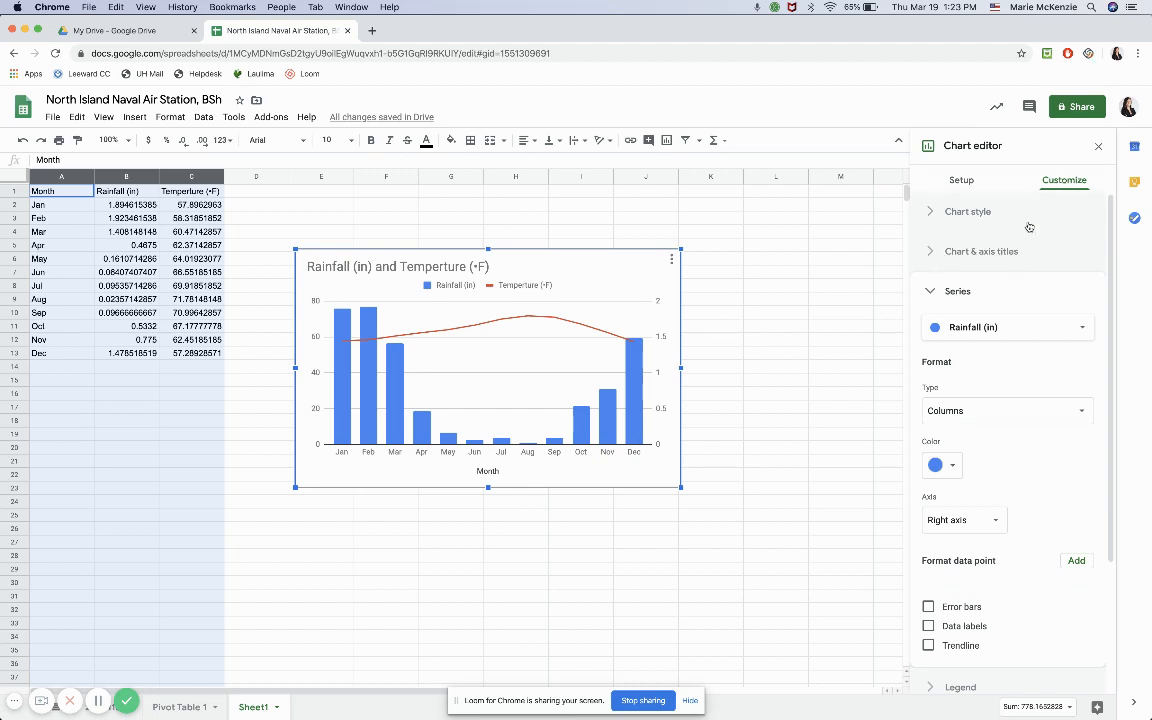
pyautogui.click(930, 256)
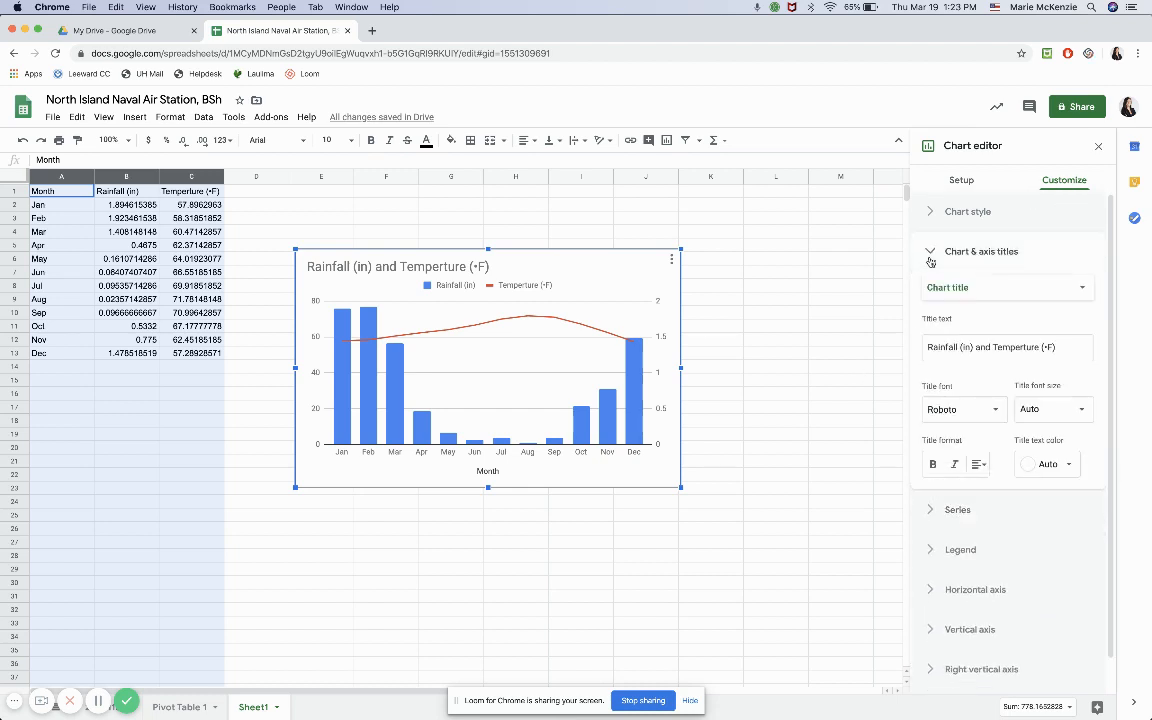
pyautogui.click(976, 352)
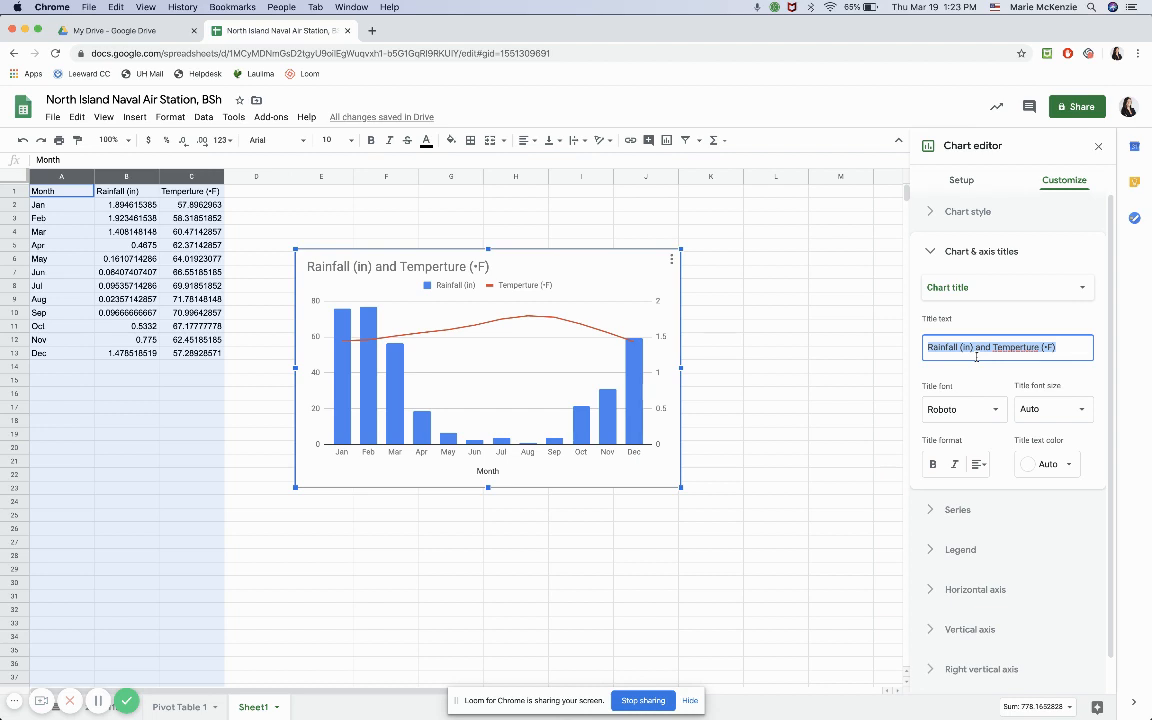
pyautogui.write('North')
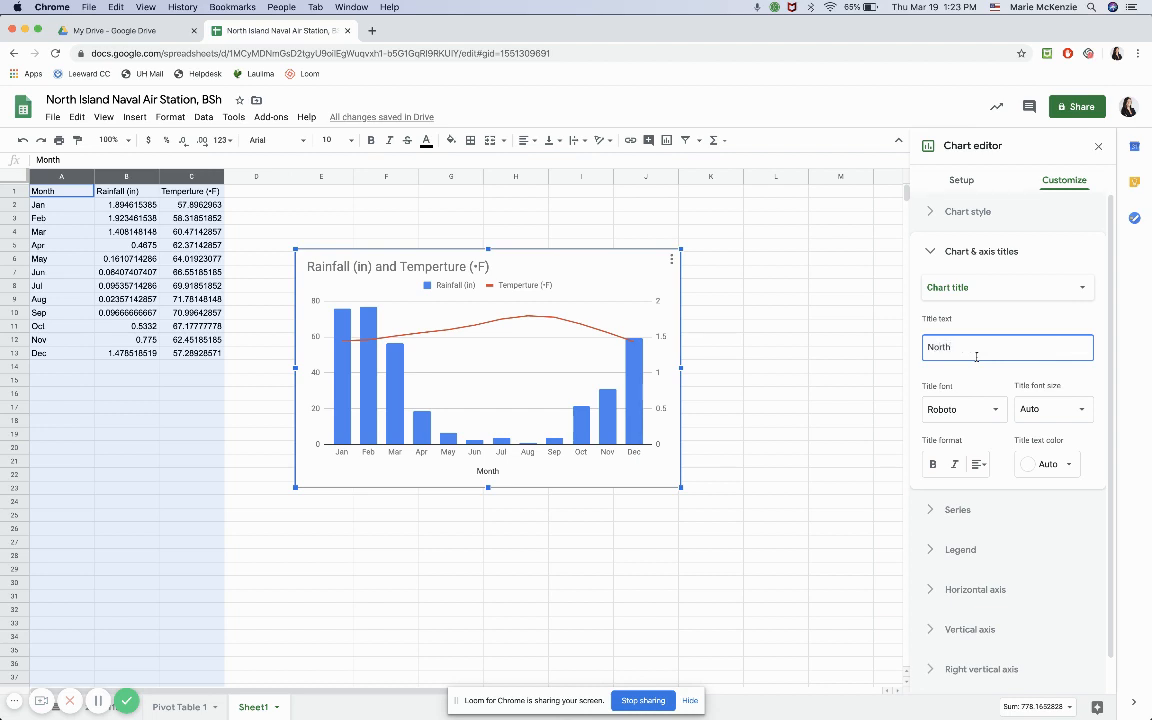
pyautogui.write(' Island Naval')
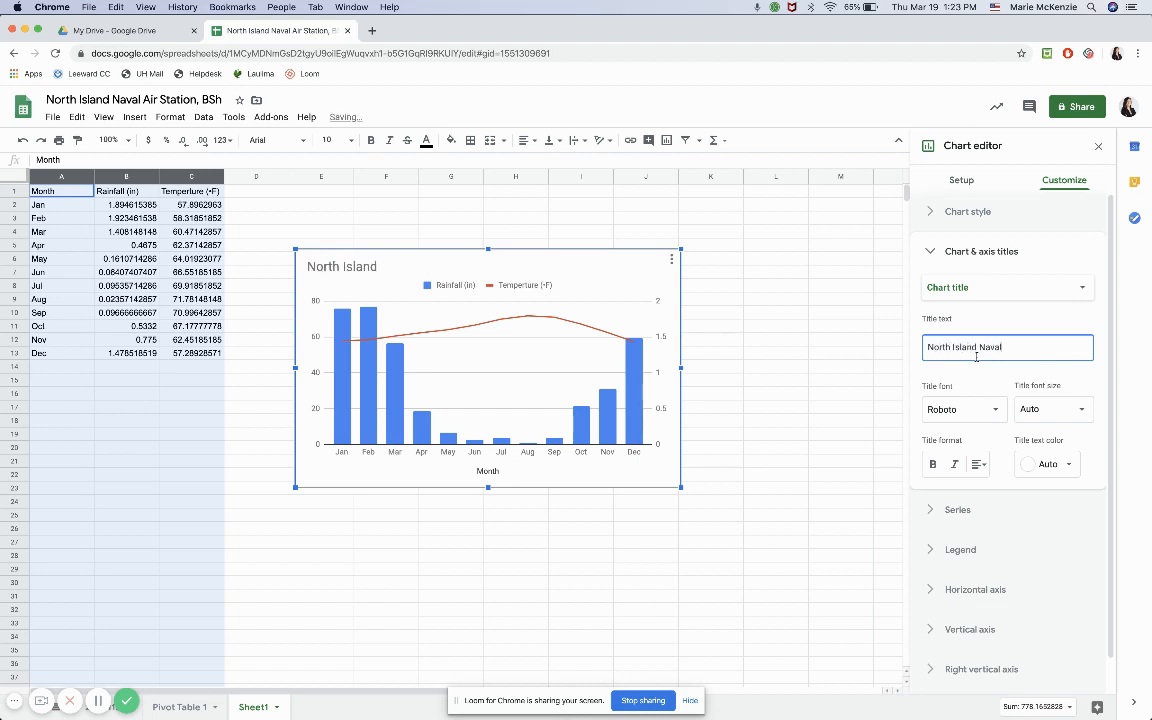
pyautogui.write(' Air Station,')
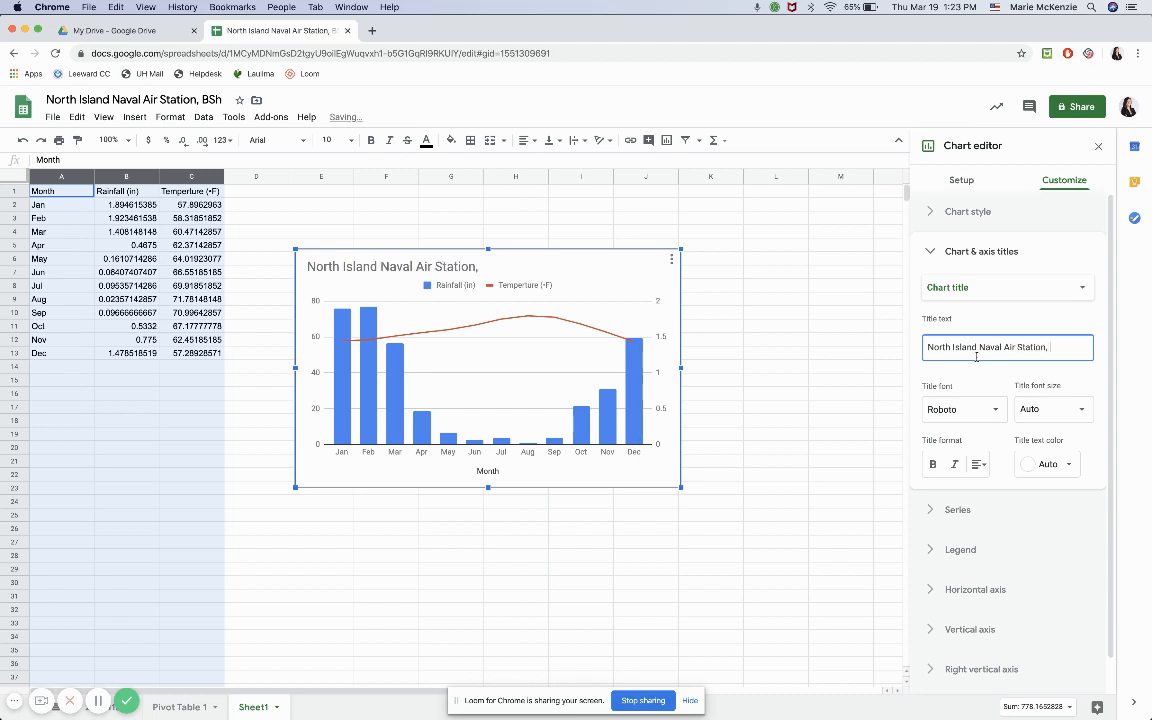
pyautogui.write('BSh')
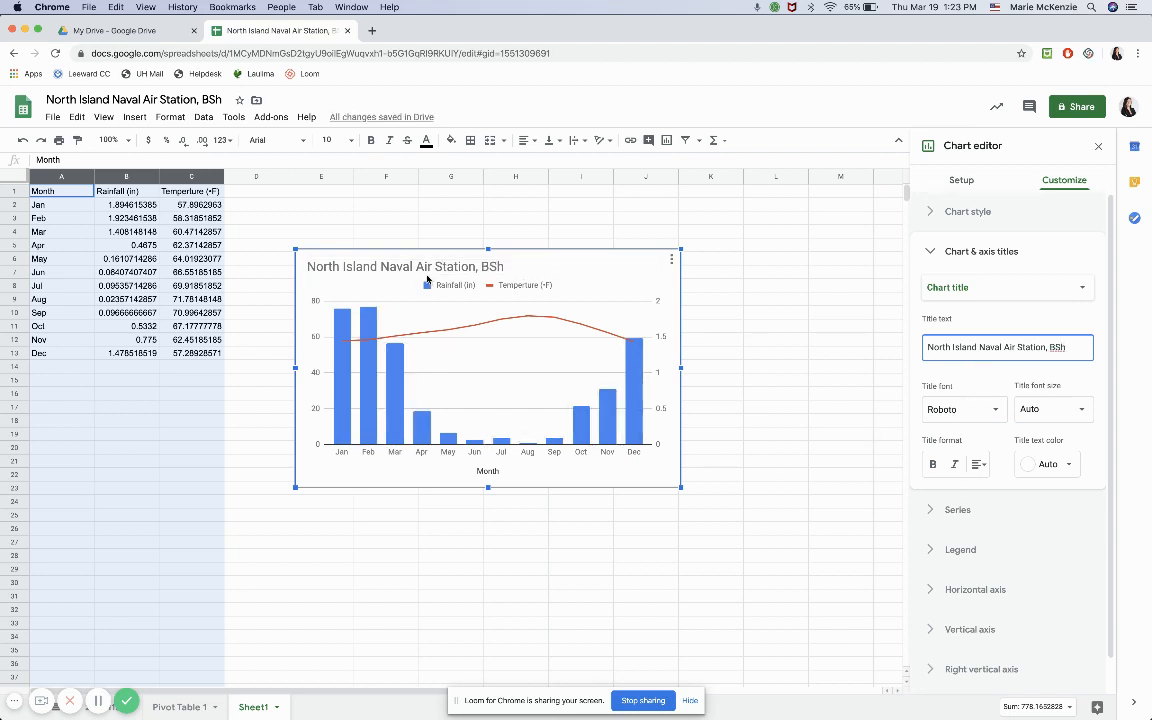
# - Extend the chart's horizontal axis title to read "Month (1989-2019)"
pyautogui.click(1023, 295)
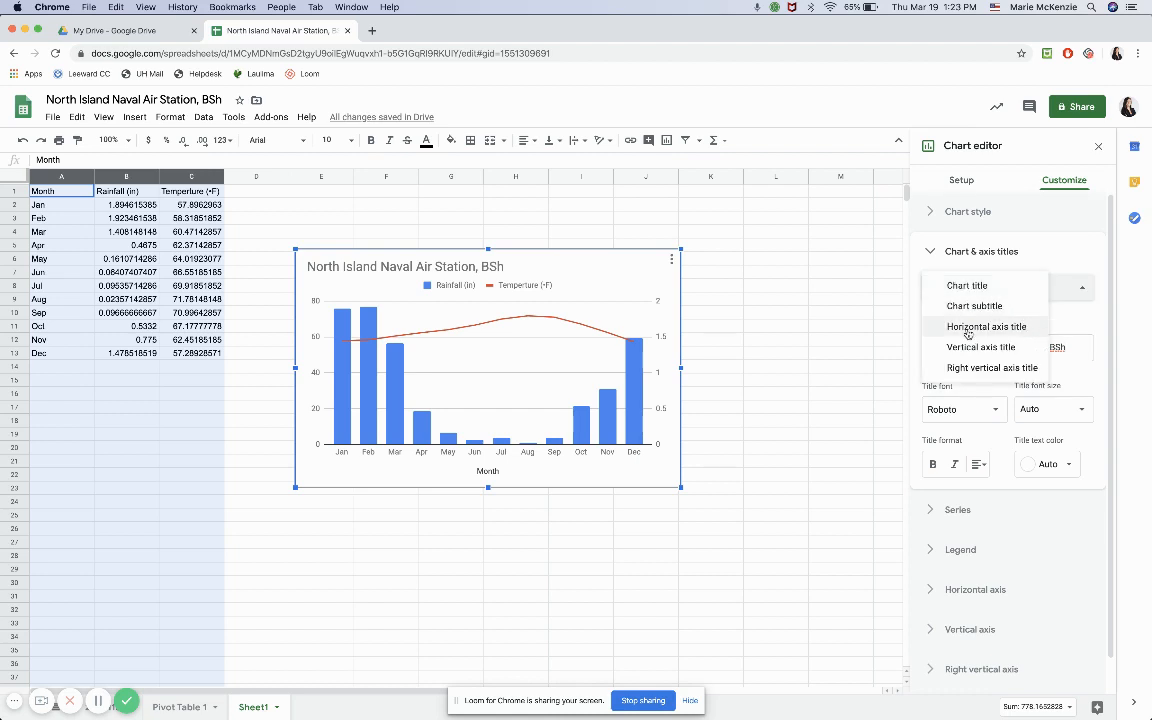
pyautogui.click(1025, 328)
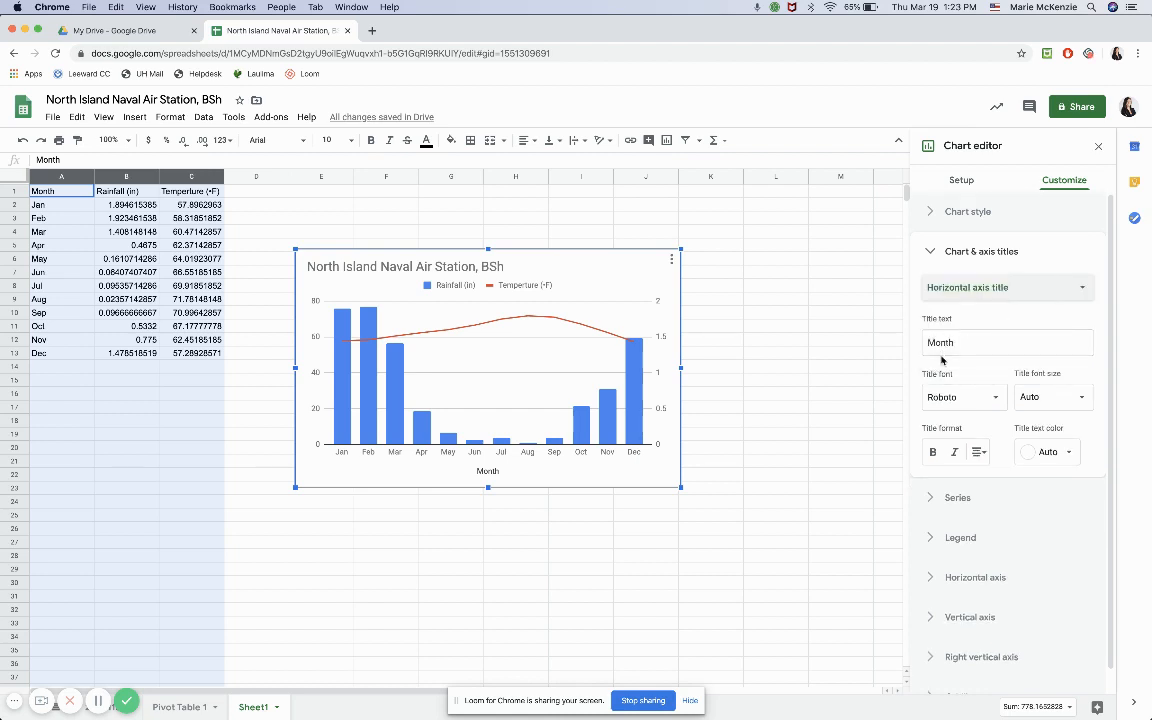
pyautogui.click(956, 342)
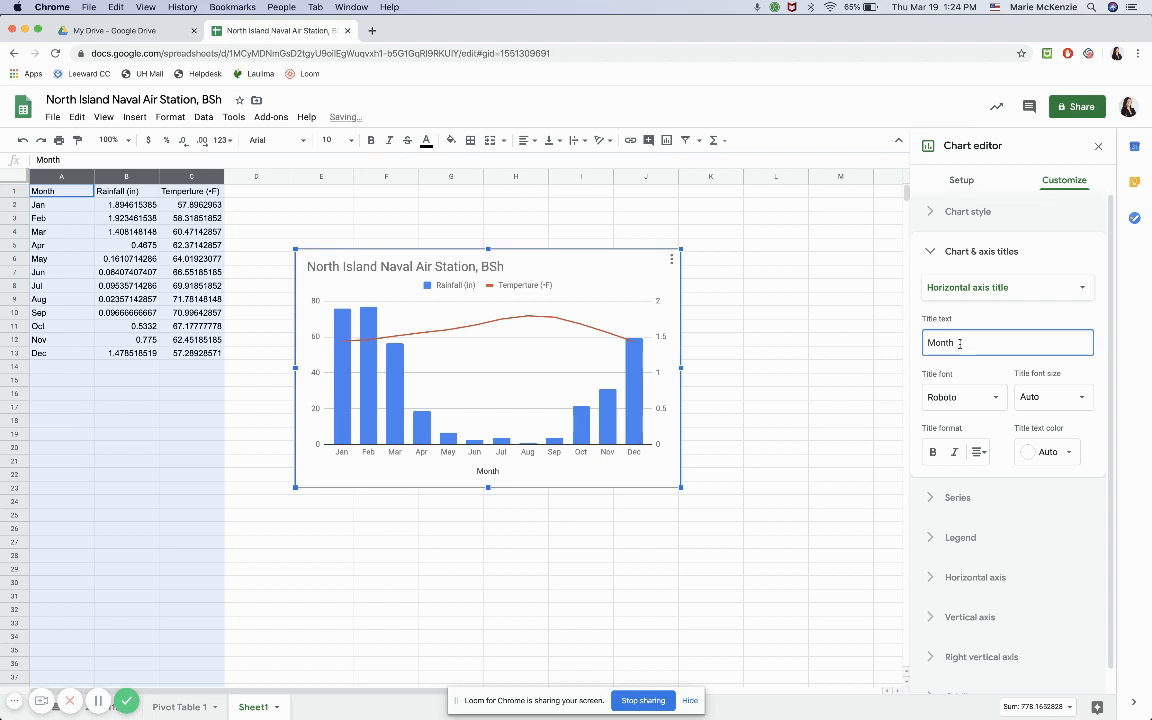
pyautogui.write('(1989-2019)')
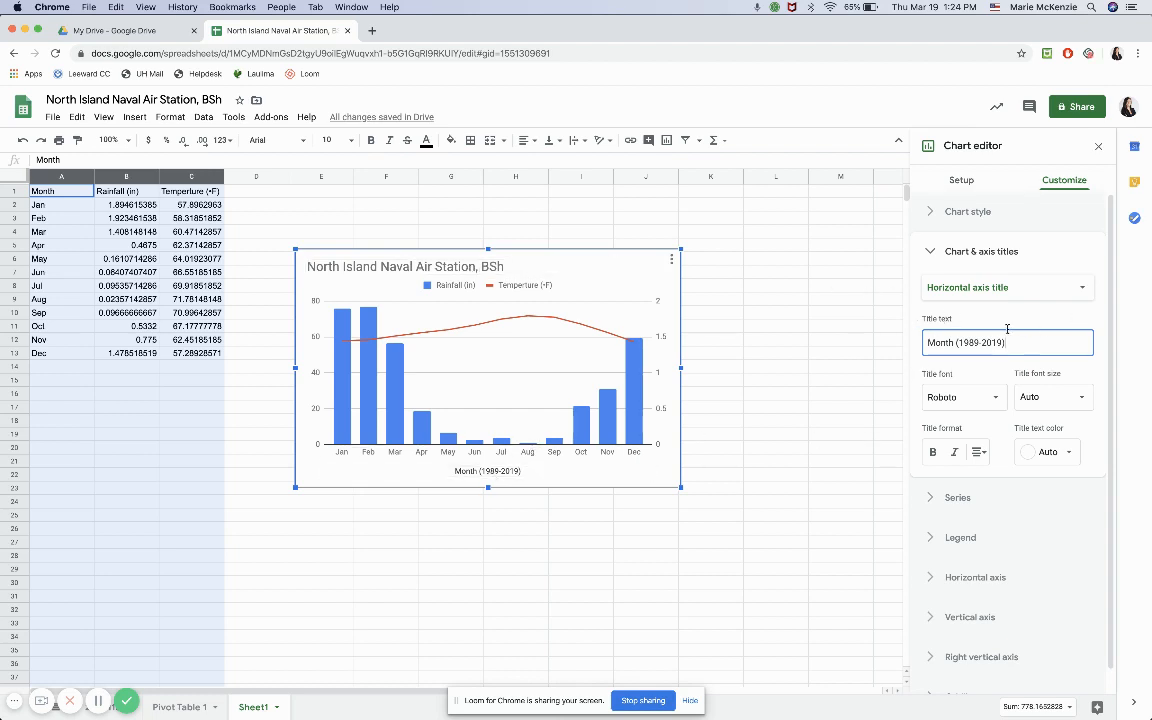
# - Set the chart's left vertical axis title to "Temperature (°F)"
pyautogui.click(1003, 292)
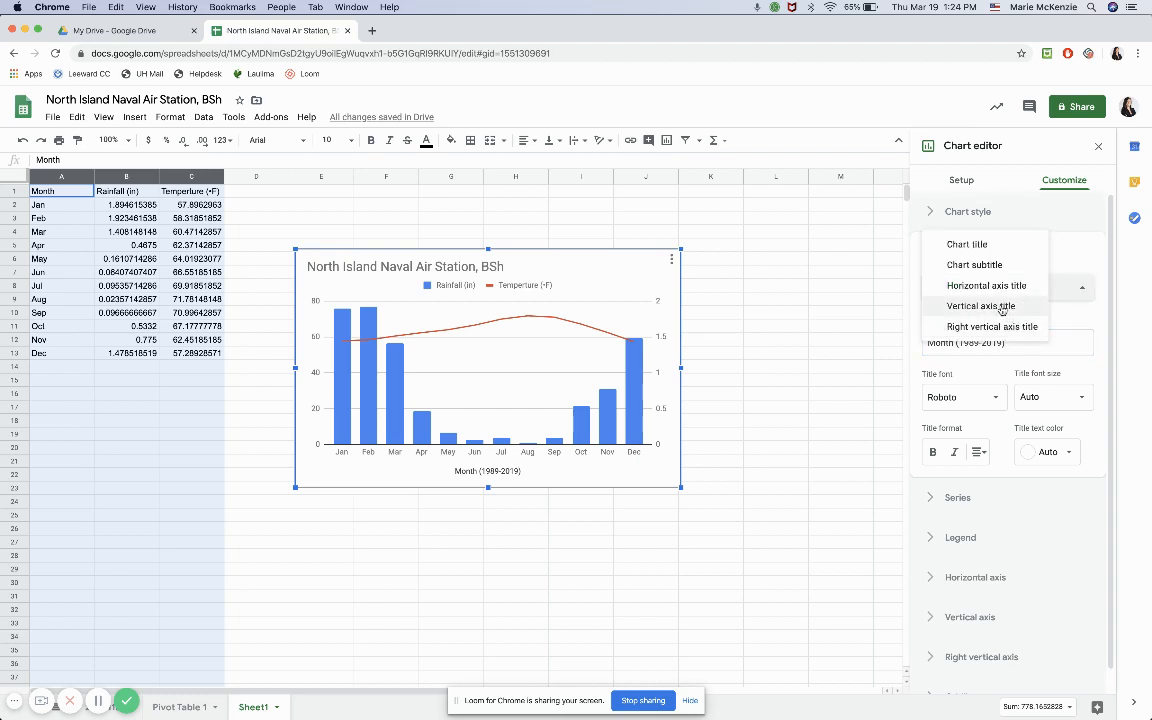
pyautogui.click(1002, 309)
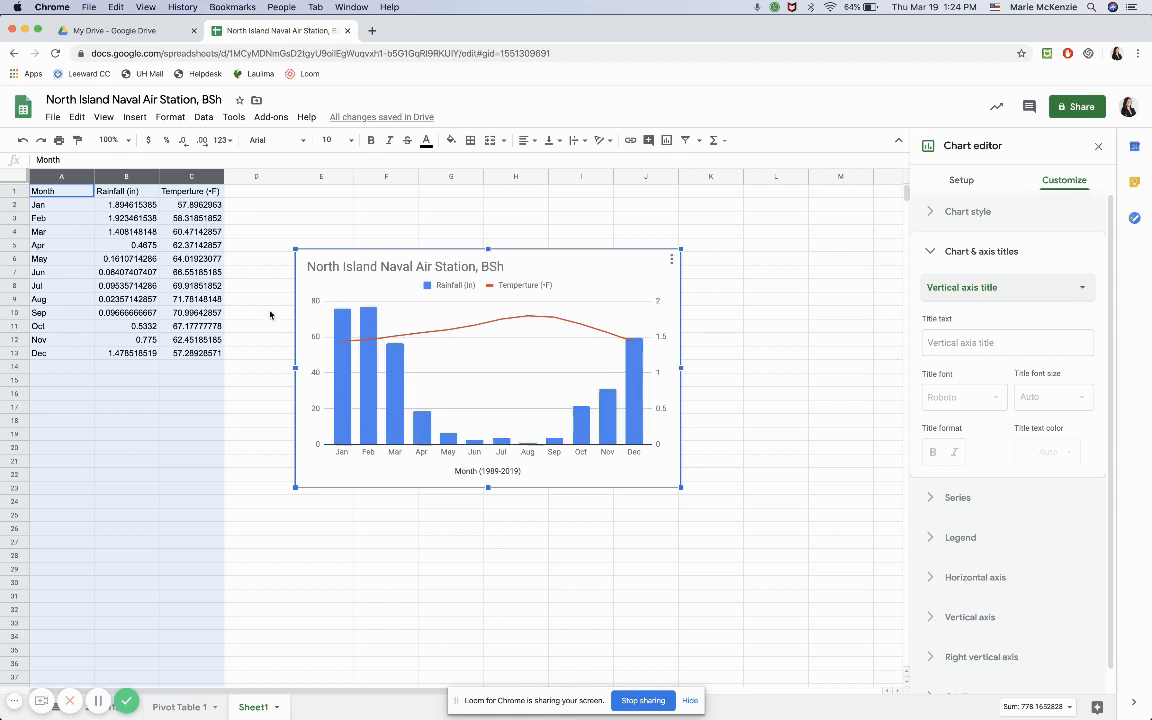
pyautogui.click(946, 343)
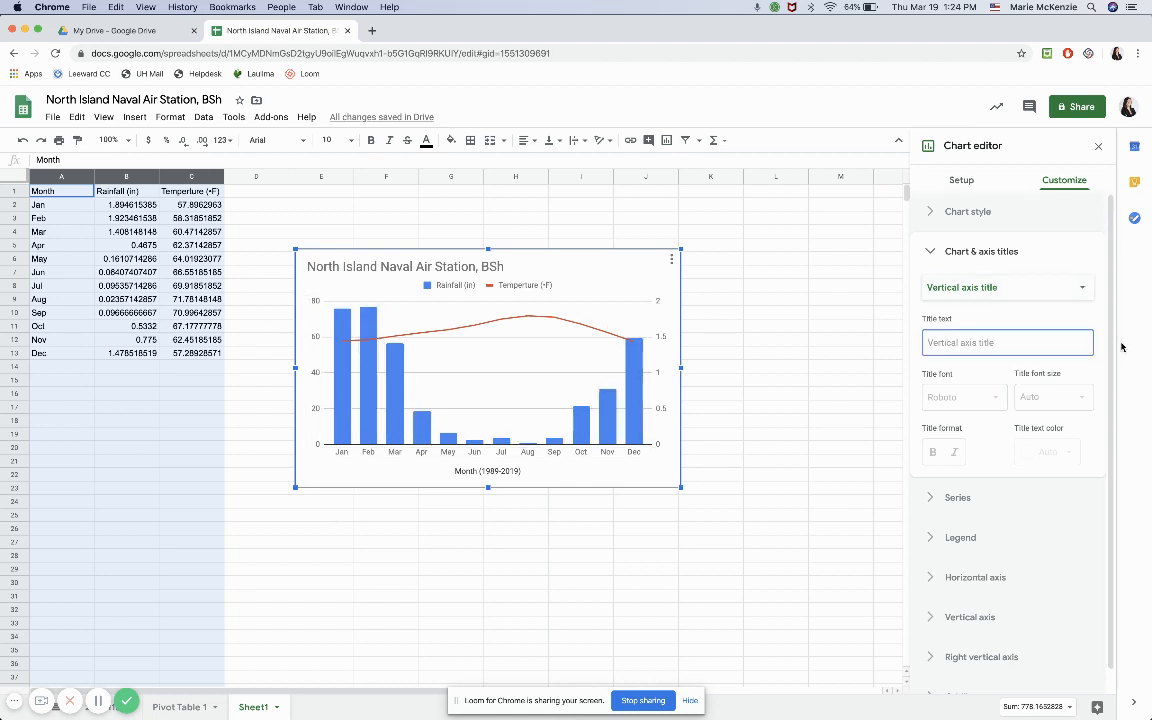
pyautogui.write('Temperature (')
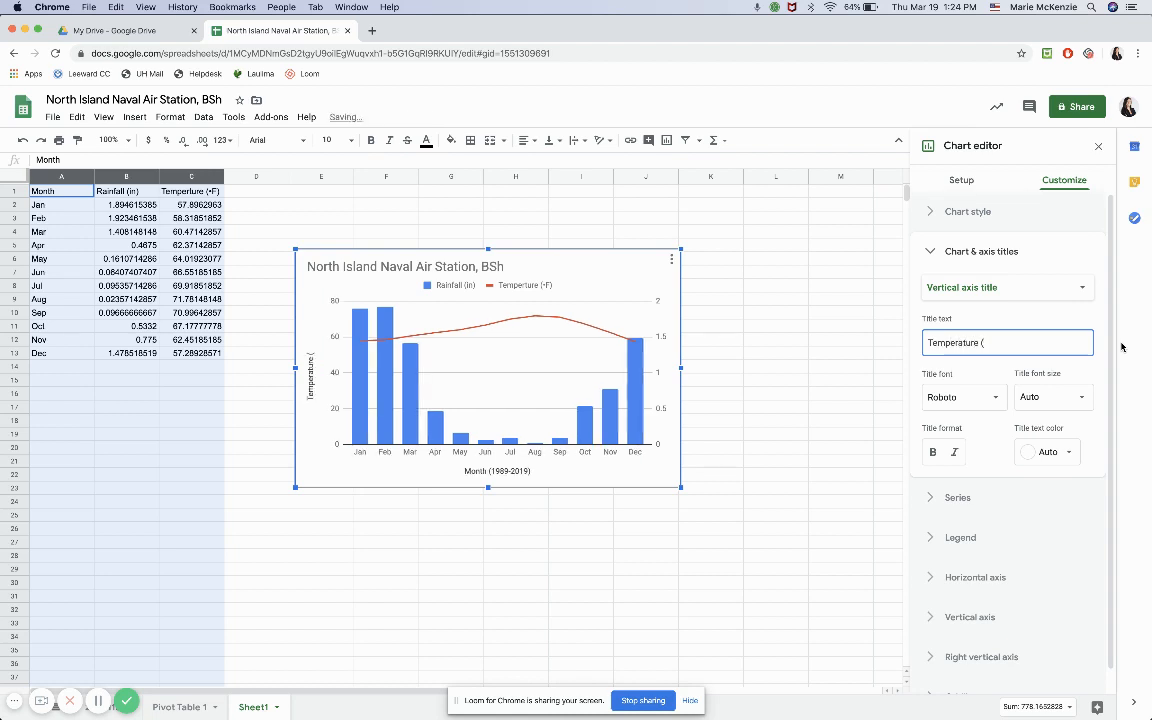
pyautogui.write('°F)')
# - Set the chart's right vertical axis title to "Rainfall (in)"
pyautogui.click(1024, 291)
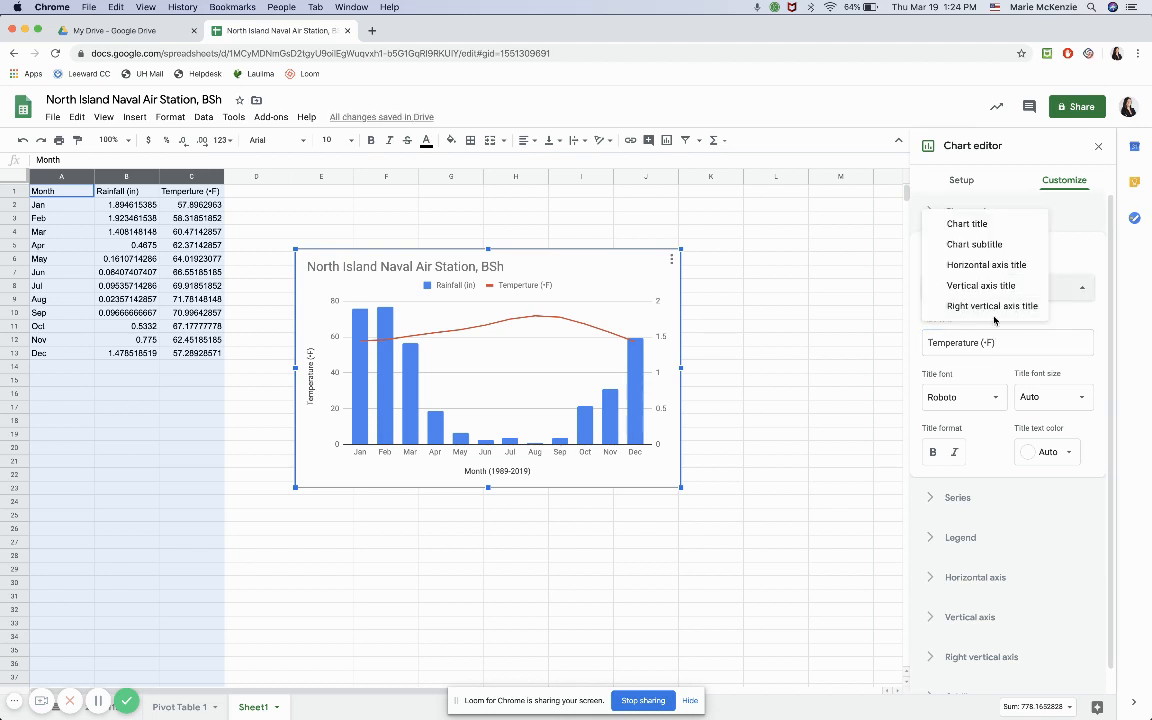
pyautogui.click(1008, 307)
pyautogui.click(973, 343)
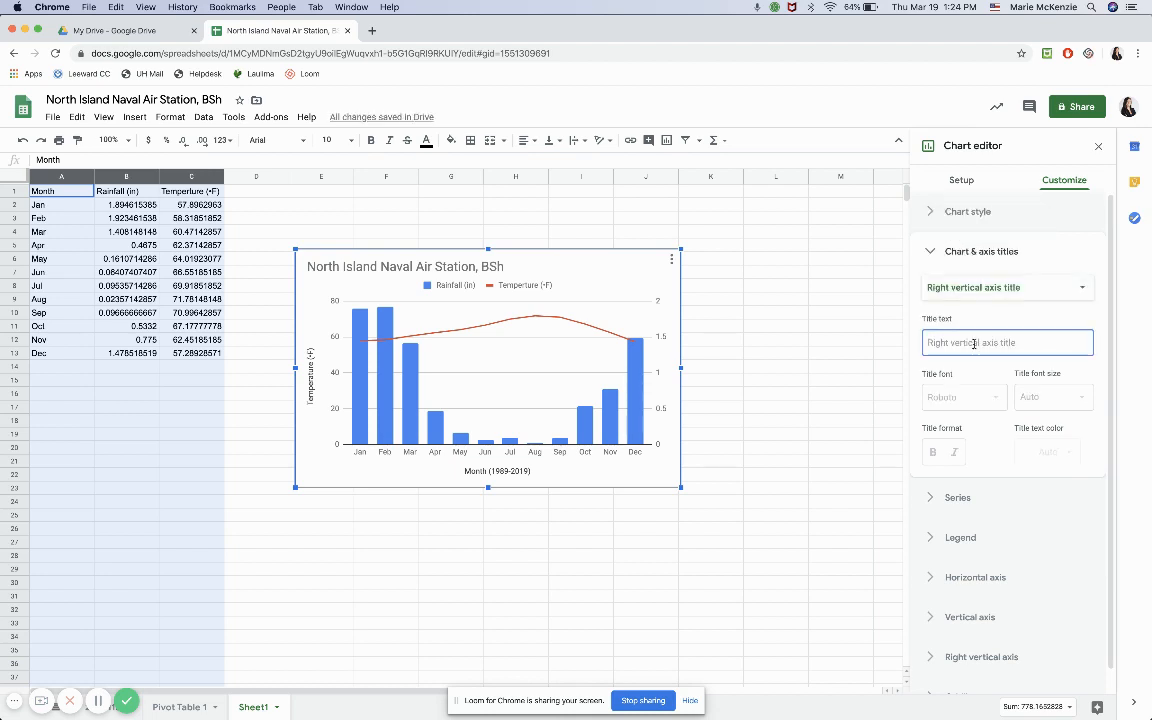
pyautogui.write('Rainfall')
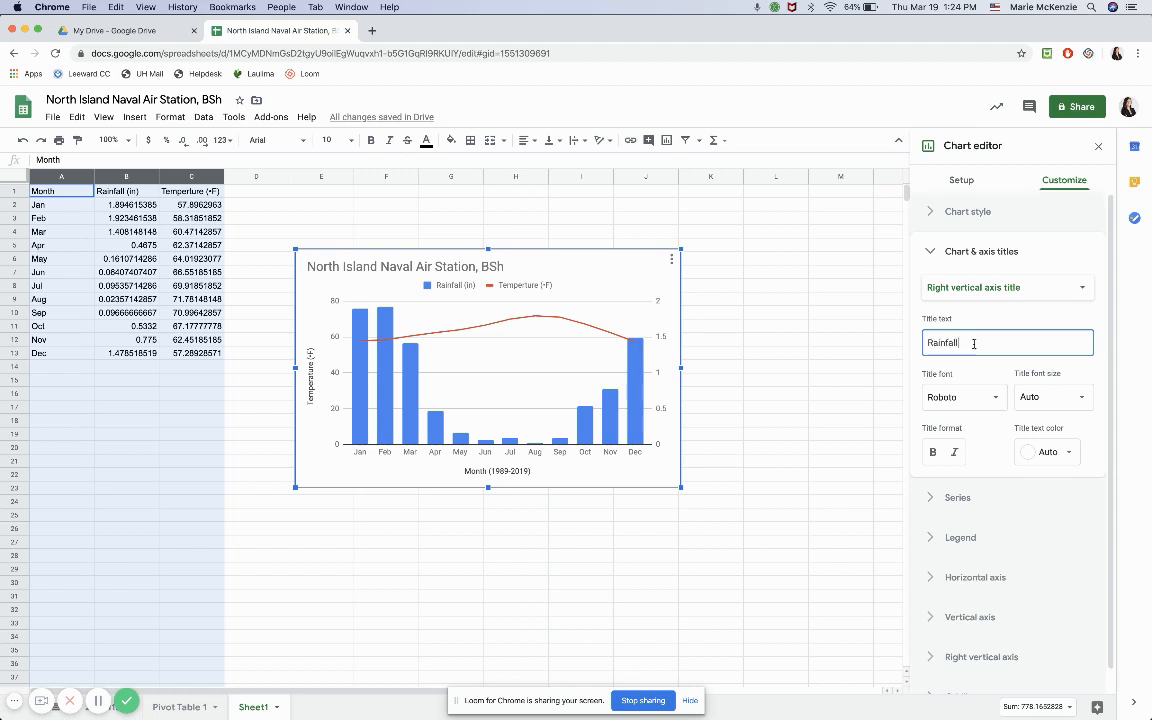
pyautogui.write(' (in)')
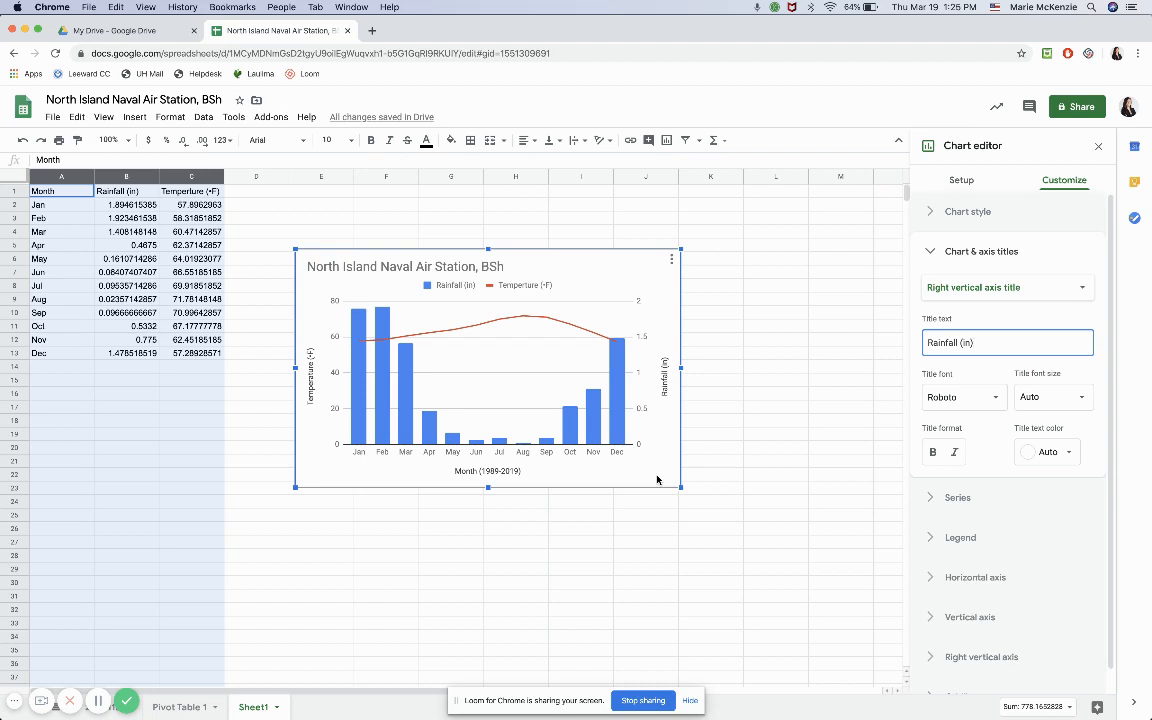
# - Turn on link sharing for the spreadsheet, viewable by anyone at University of Hawaii with the link, and copy the link
pyautogui.click(1077, 110)
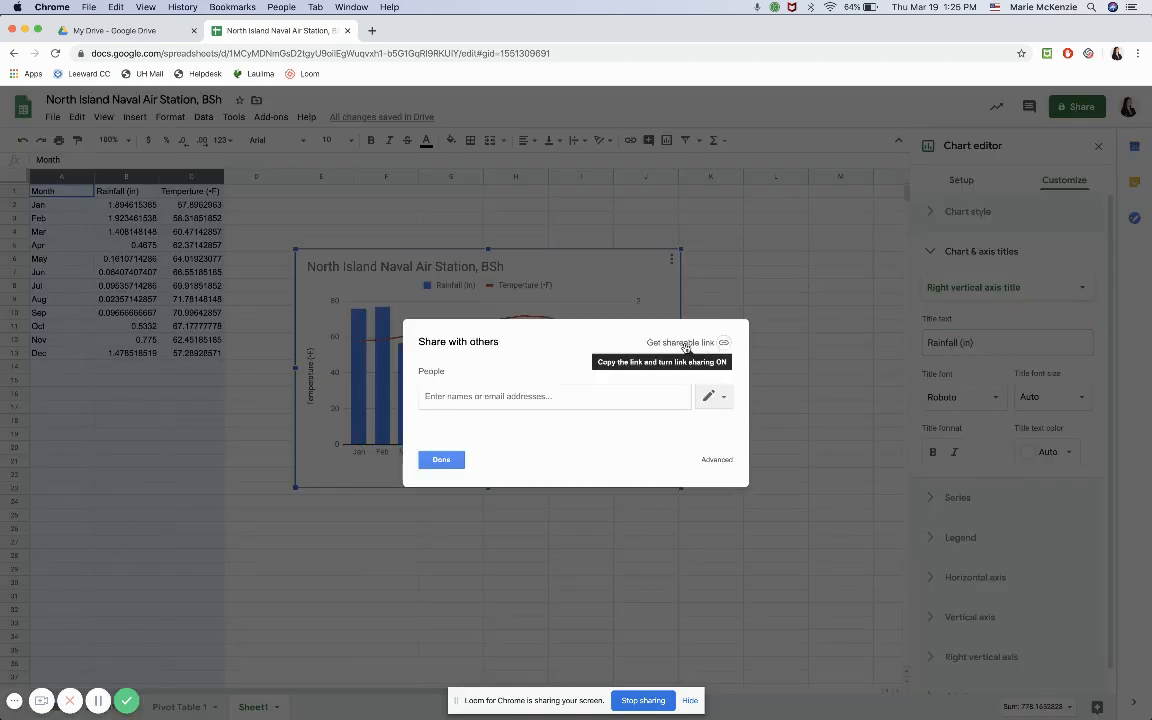
pyautogui.click(685, 345)
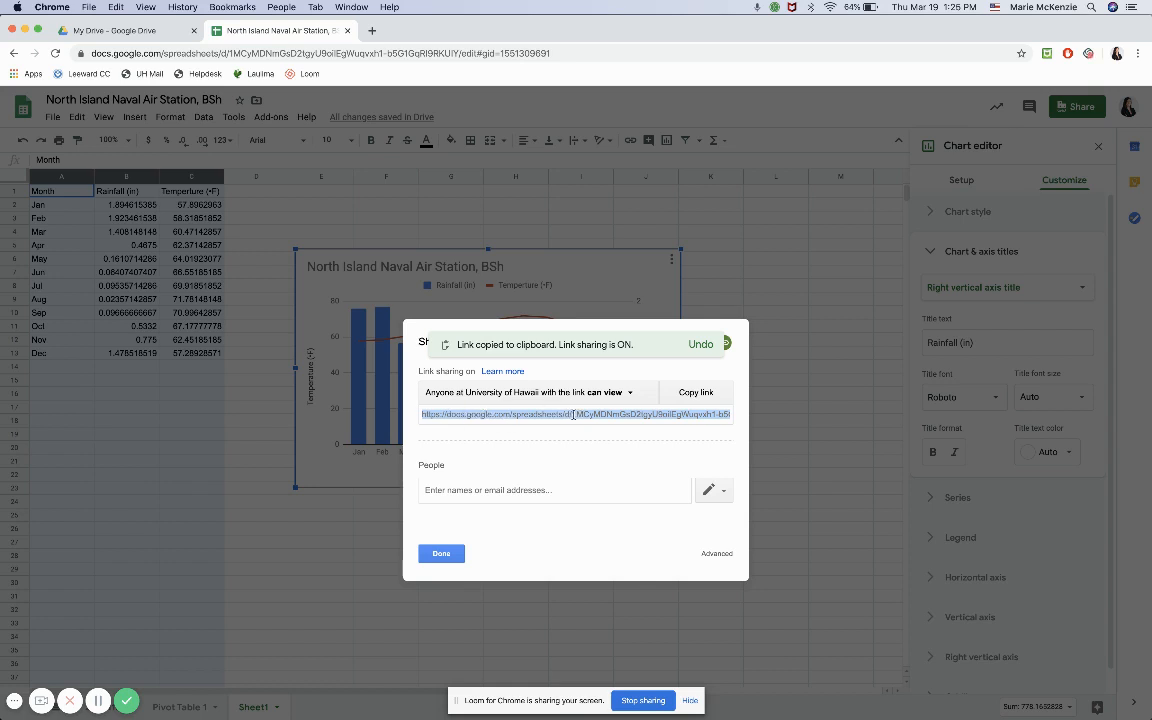
pyautogui.click(697, 402)
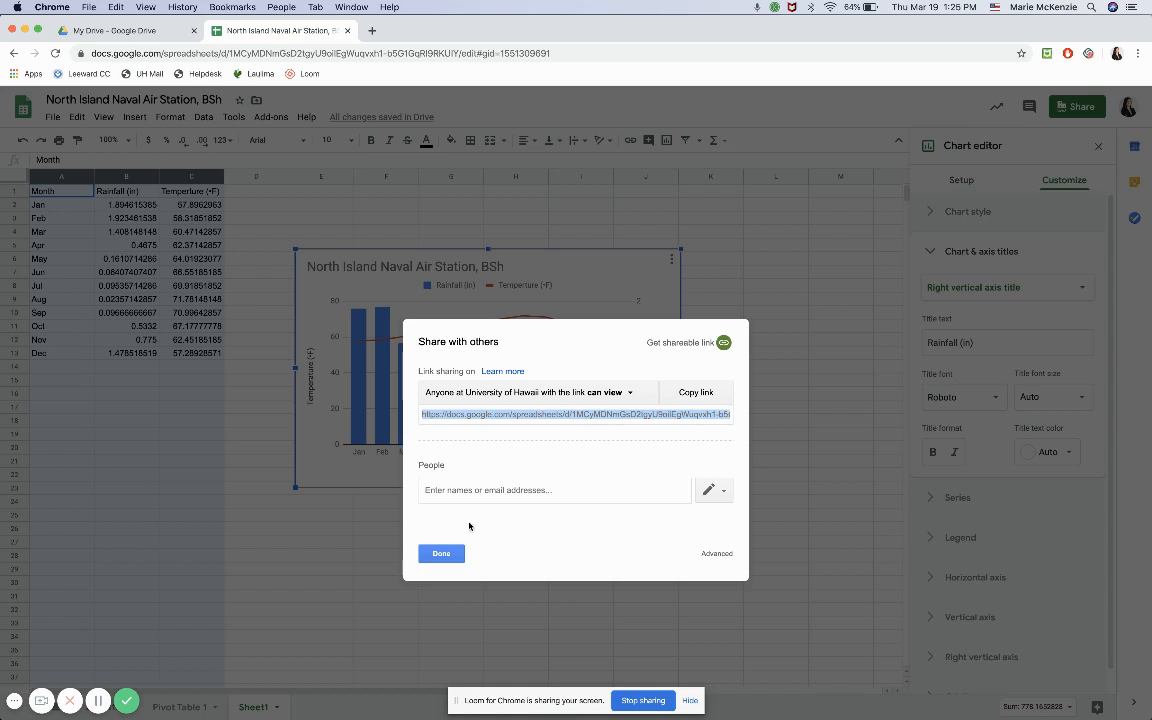
pyautogui.click(441, 553)
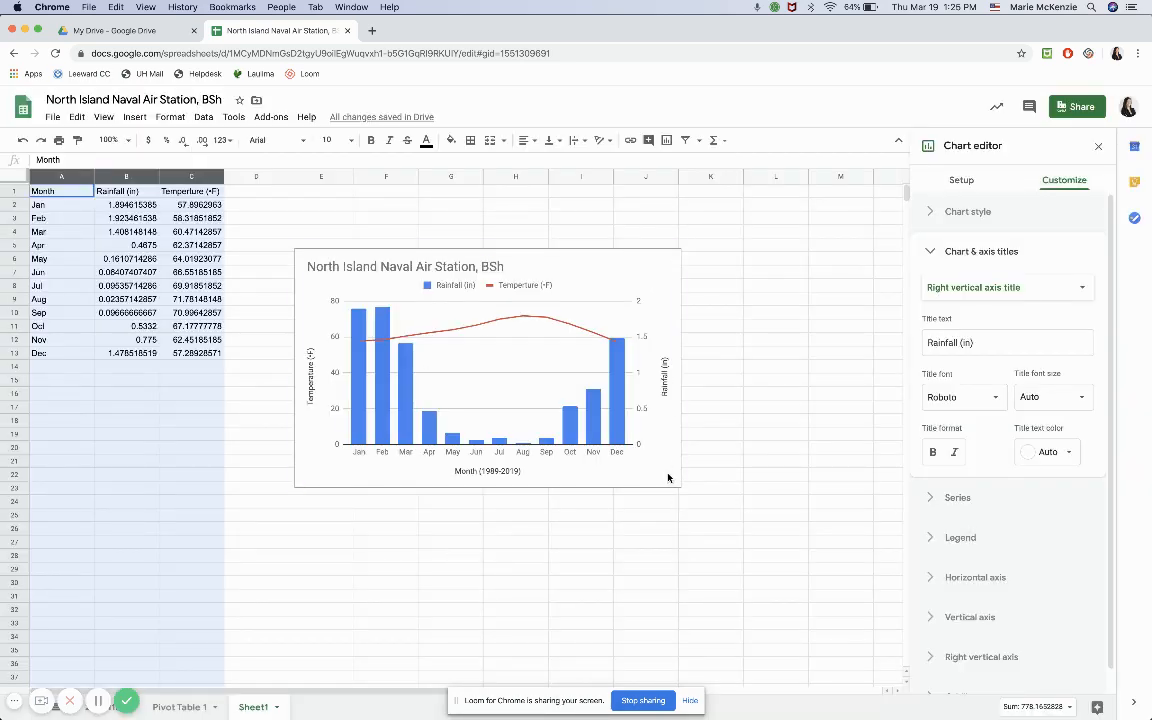
# - Enlarge the combo chart to span about columns E to M and move it slightly up, closer to the data table
pyautogui.click(681, 486)
pyautogui.moveTo(681, 486); pyautogui.dragTo(890, 617)
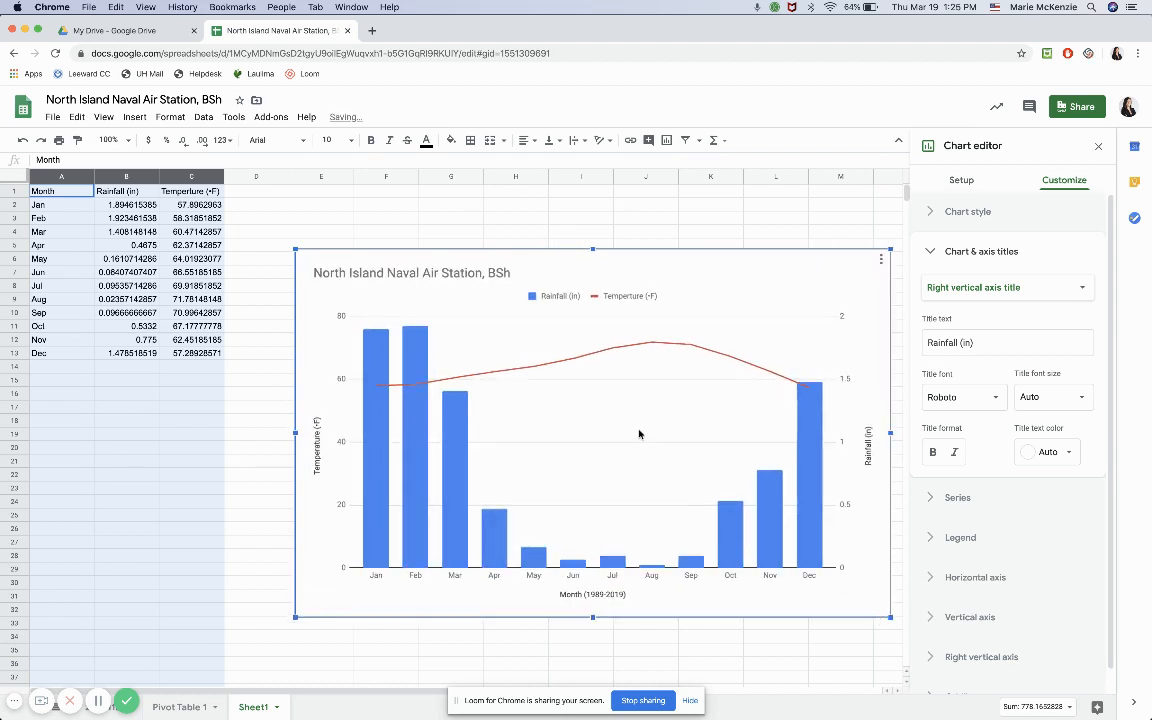
pyautogui.moveTo(794, 290); pyautogui.dragTo(755, 266)
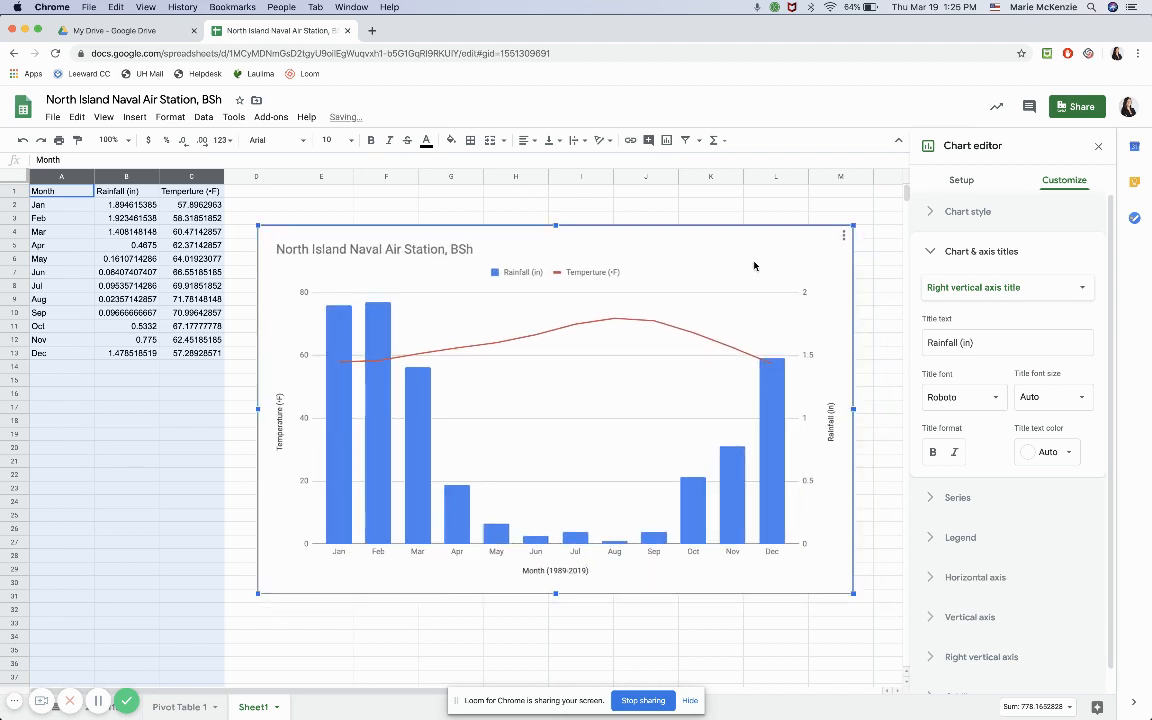